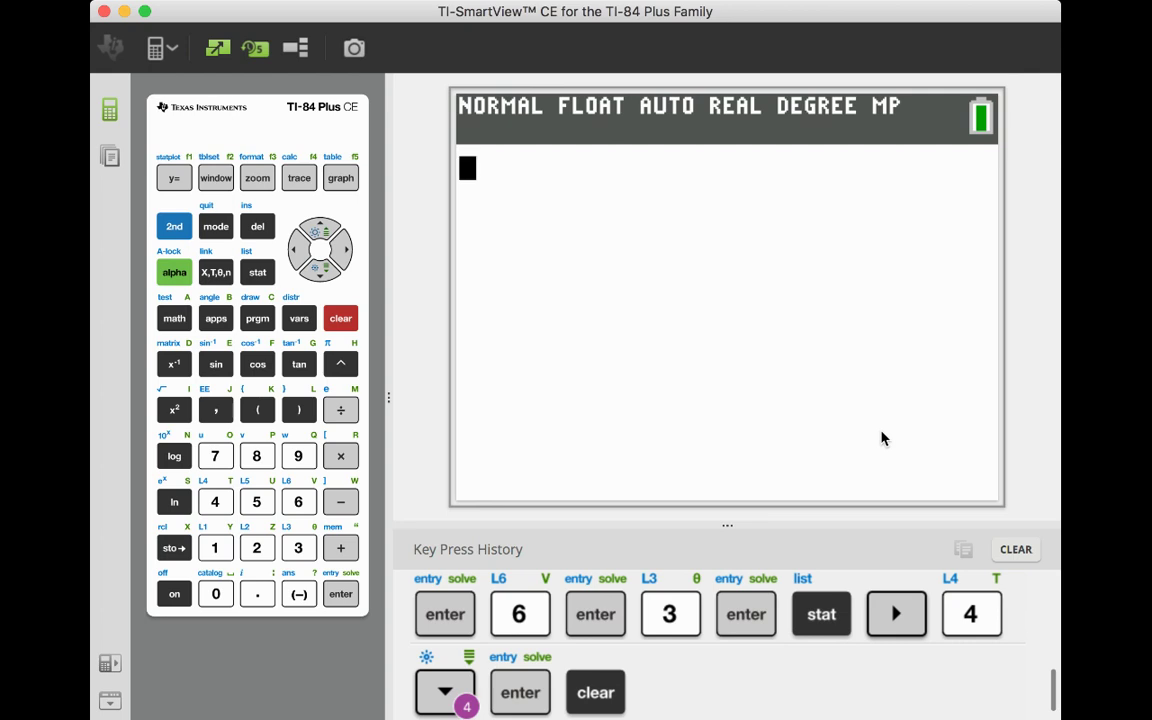
Step: Run DiagnosticOn from the CATALOG so it returns Done, then clear the home screen
{"action": "left_click", "coordinate": [174, 227]}
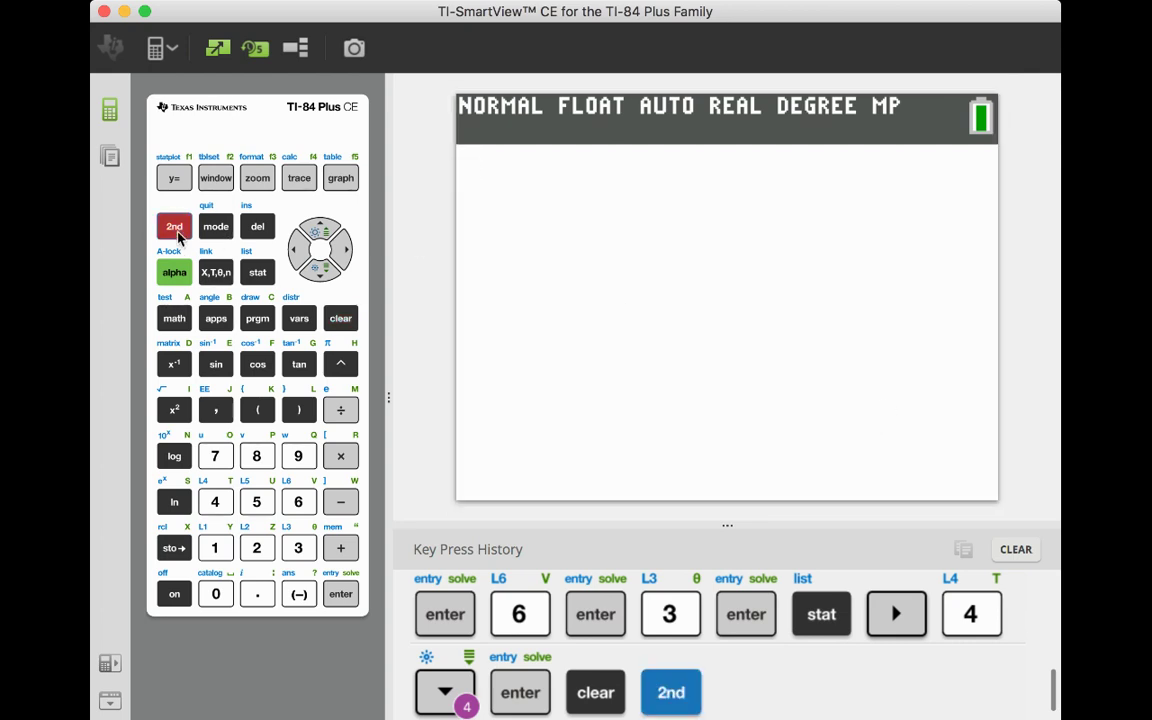
{"action": "left_click", "coordinate": [220, 596]}
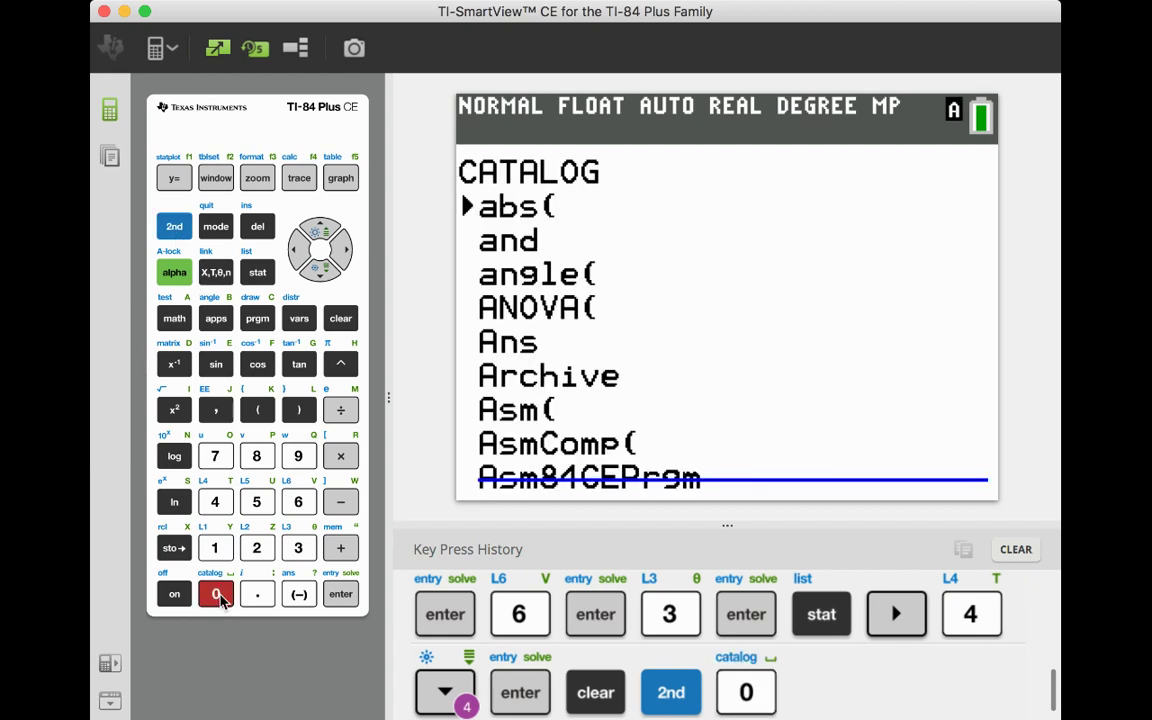
{"action": "left_click", "coordinate": [319, 272]}
{"action": "left_click", "coordinate": [320, 276]}
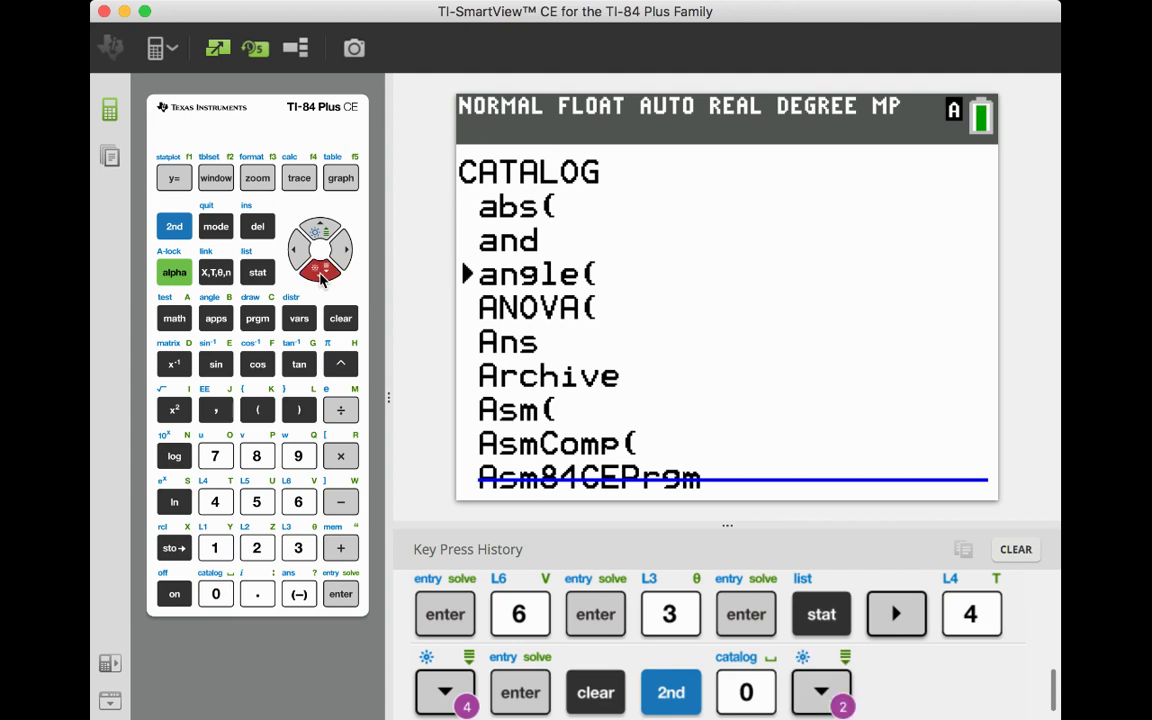
{"action": "left_click_drag", "start_coordinate": [320, 278], "coordinate": [320, 278]}
{"action": "left_click", "coordinate": [340, 594]}
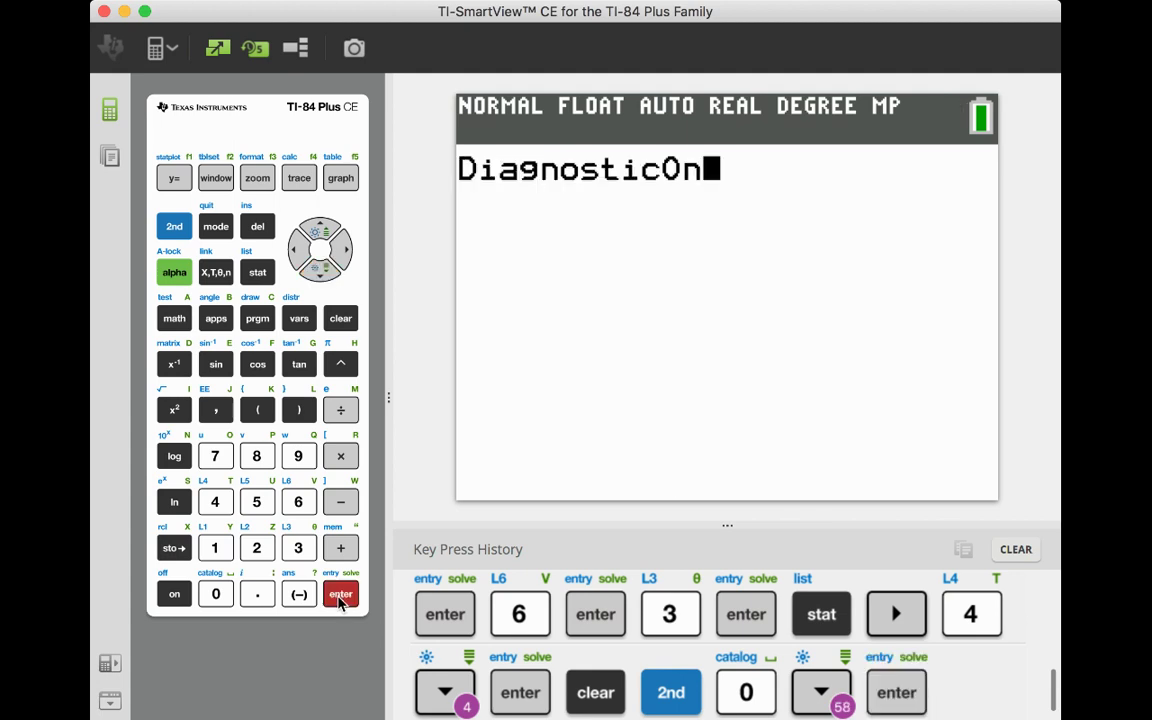
{"action": "left_click", "coordinate": [340, 597]}
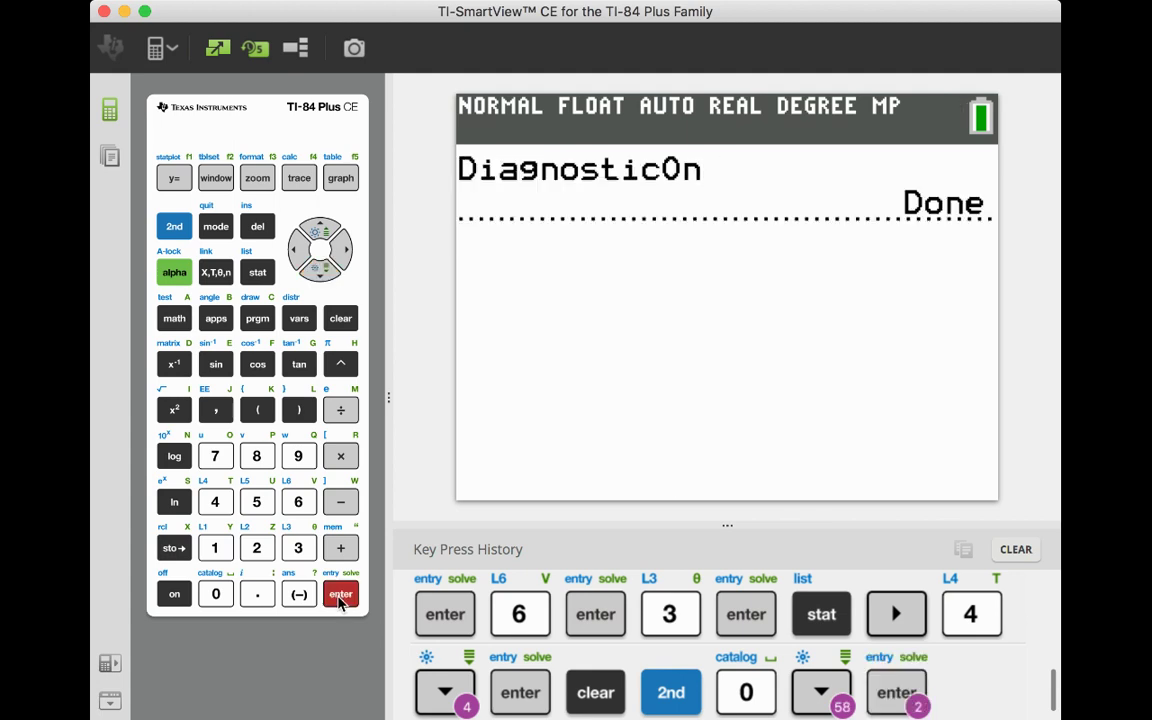
{"action": "left_click", "coordinate": [341, 318]}
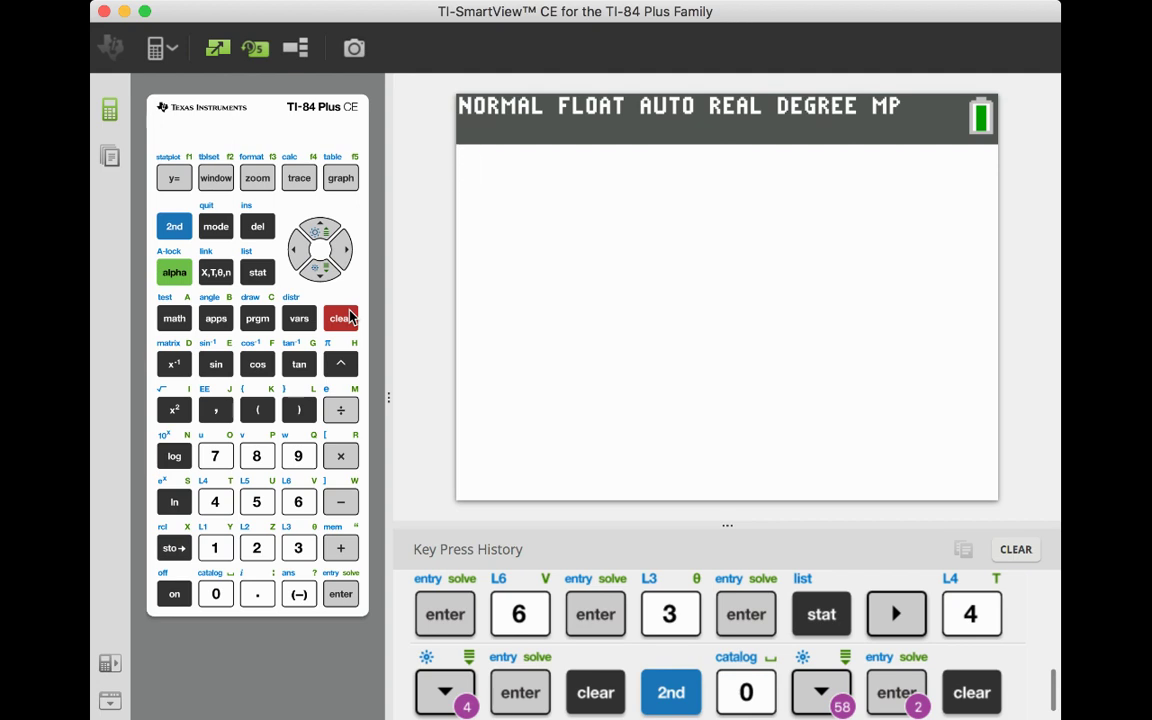
Step: Open the STAT list editor and clear all values from L2
{"action": "left_click", "coordinate": [254, 277]}
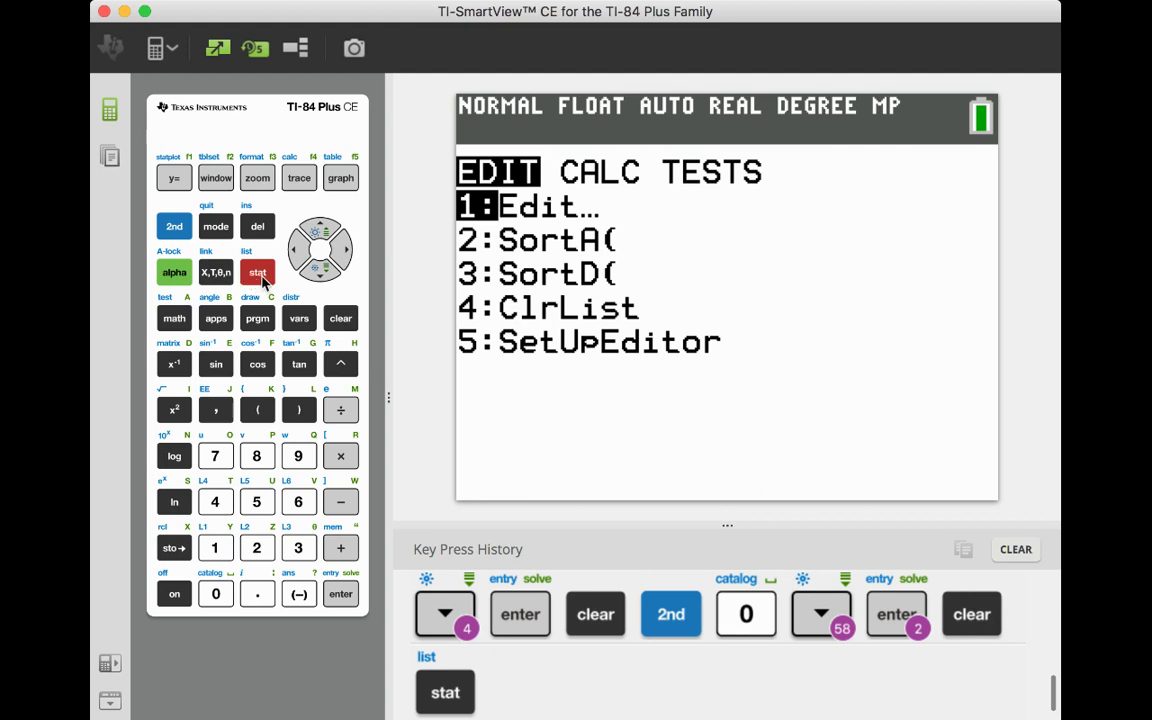
{"action": "left_click", "coordinate": [341, 597]}
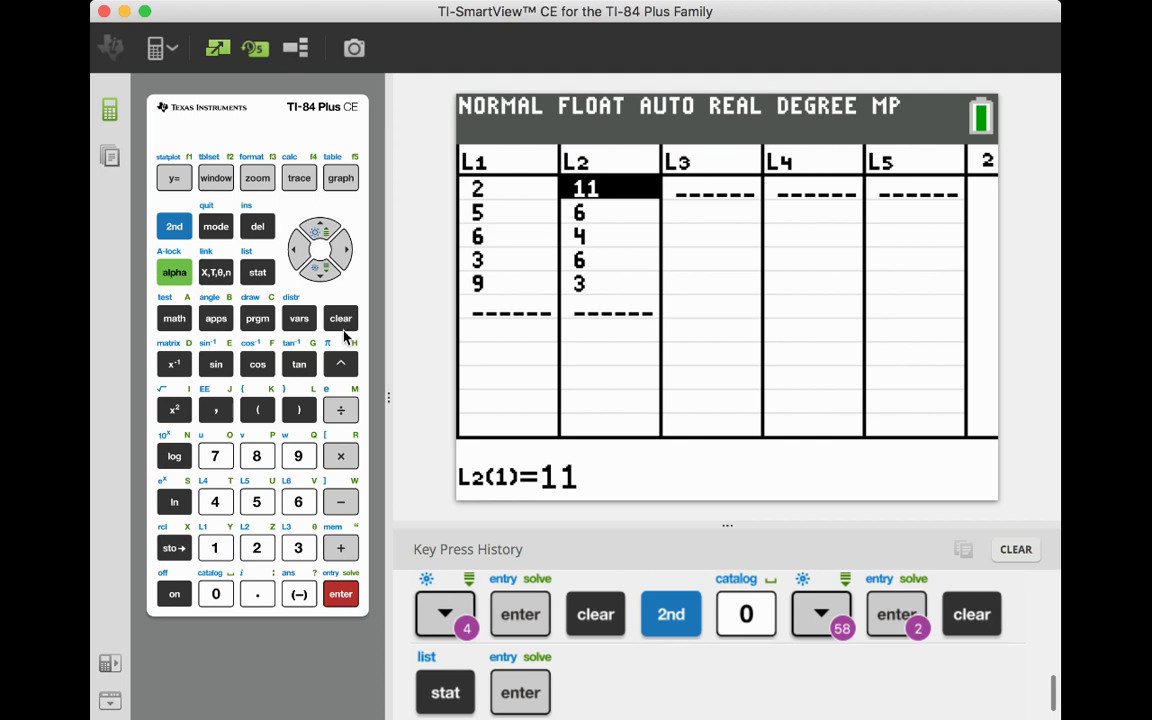
{"action": "left_click", "coordinate": [321, 231]}
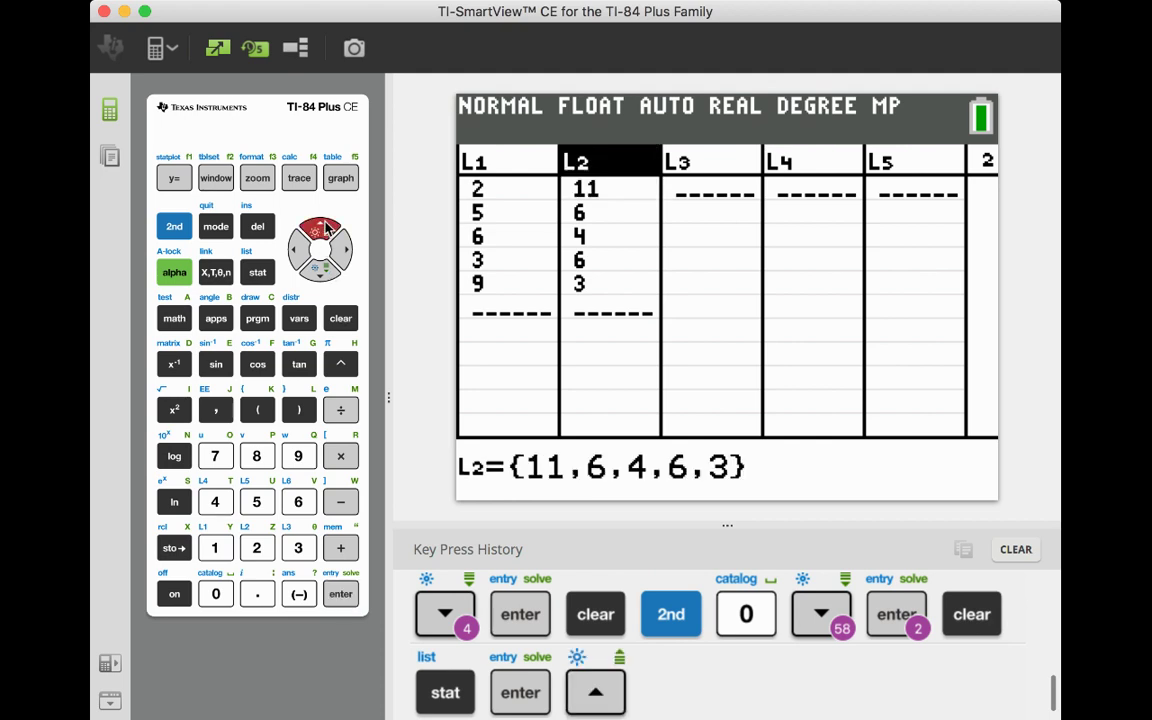
{"action": "left_click", "coordinate": [337, 330]}
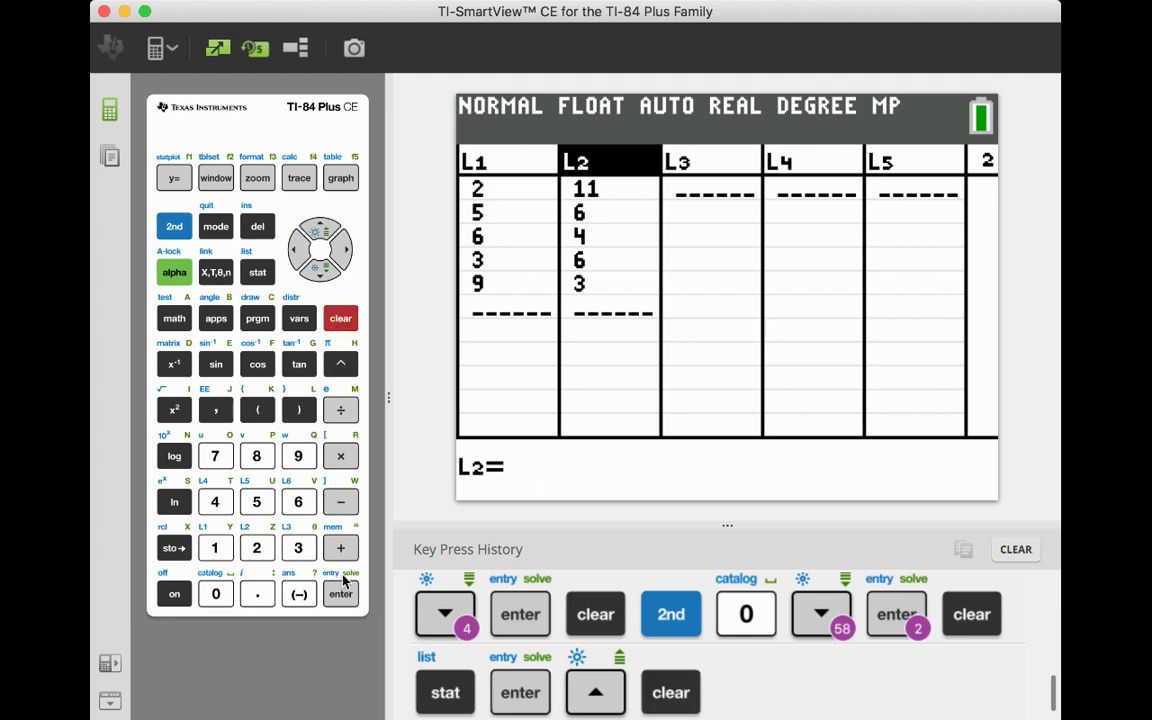
{"action": "key", "text": "Return"}
Step: Clear all values from list L1
{"action": "left_click", "coordinate": [299, 250]}
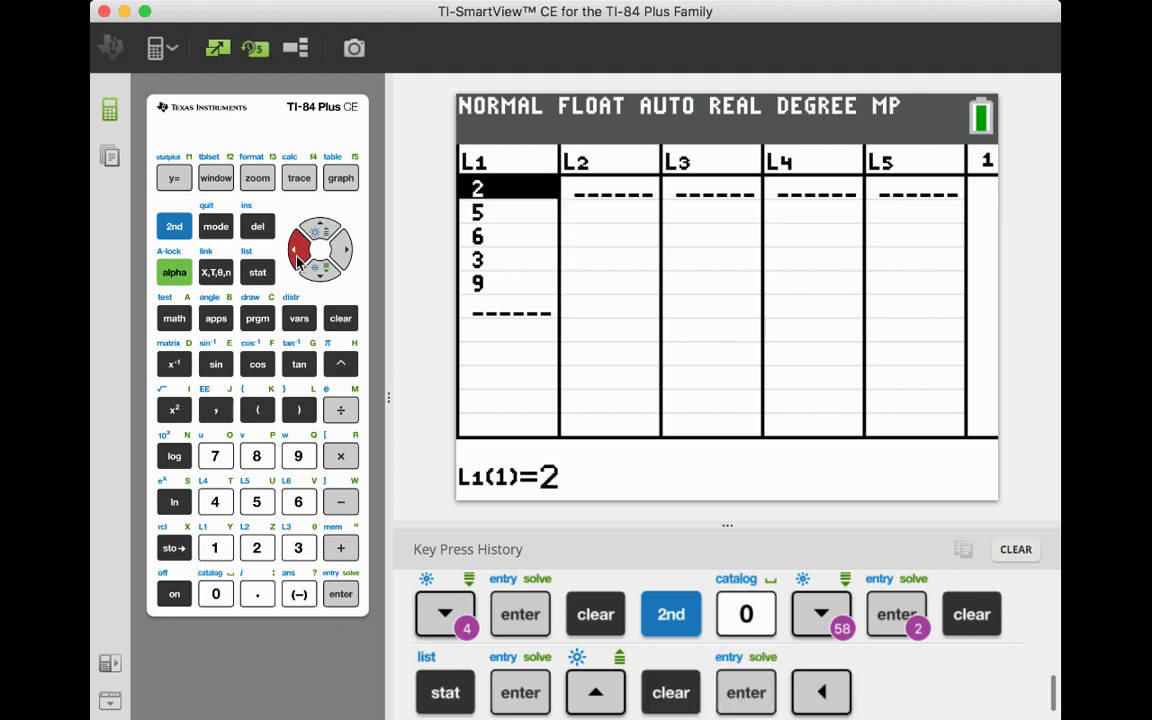
{"action": "left_click", "coordinate": [321, 231]}
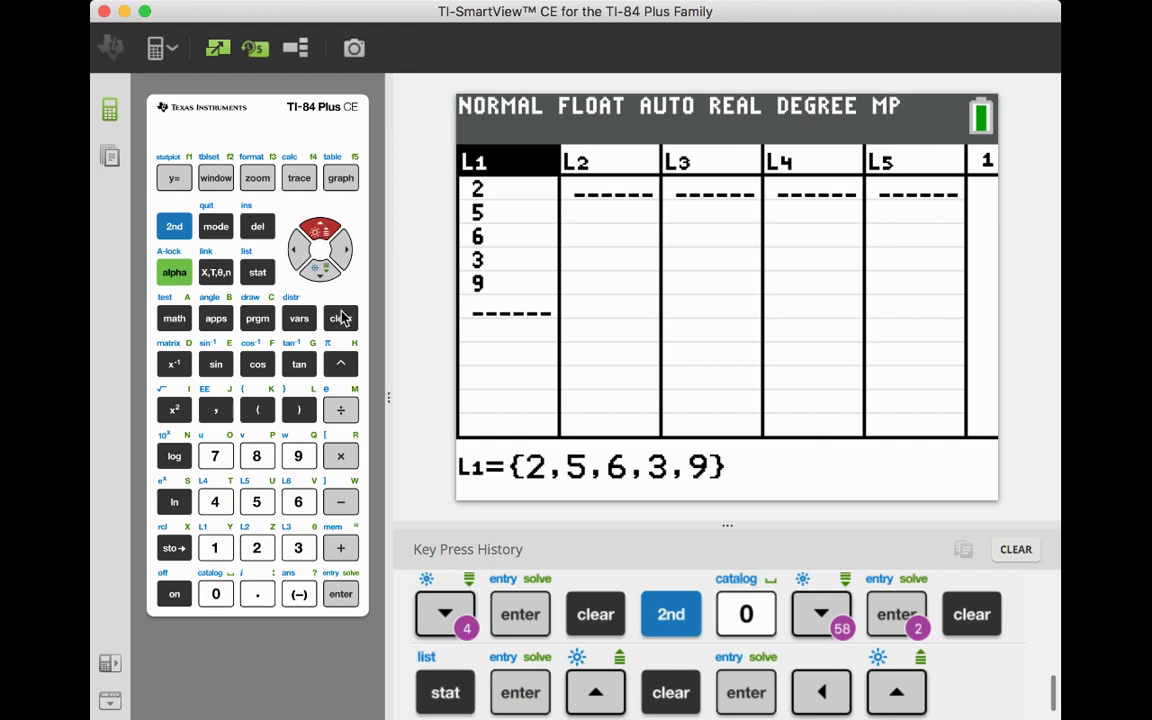
{"action": "left_click", "coordinate": [340, 318]}
{"action": "left_click", "coordinate": [341, 596]}
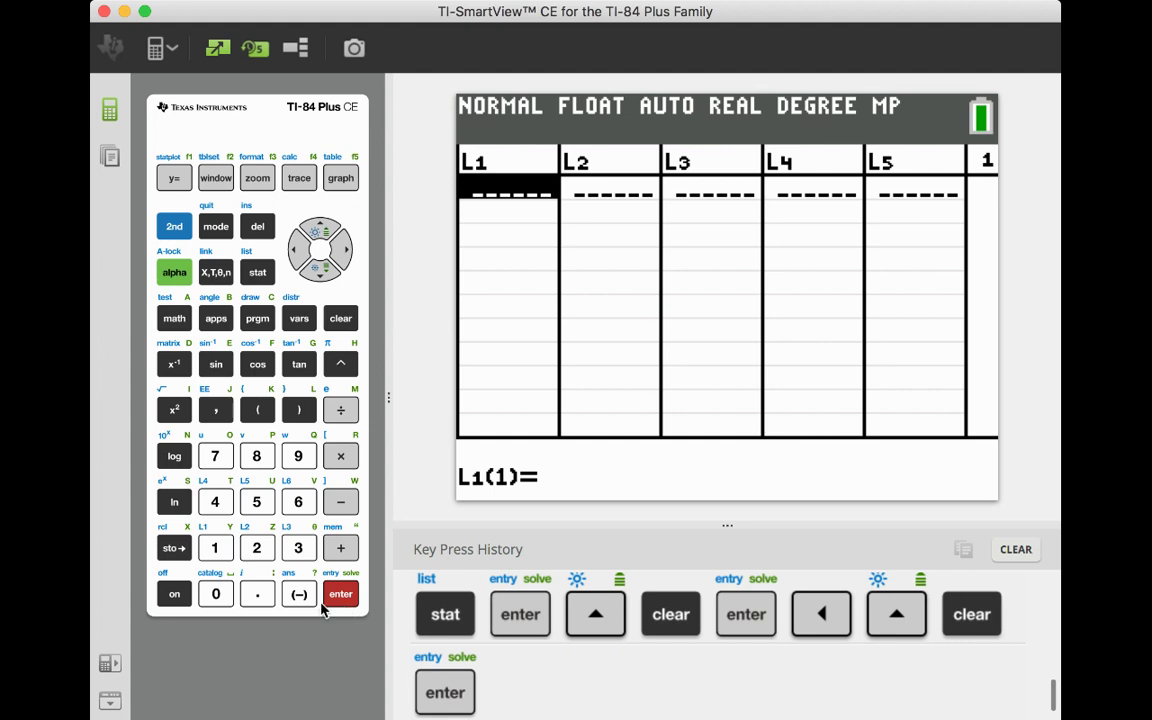
Step: Enter 2, 5, 6, 3, 9 into list L1
{"action": "left_click", "coordinate": [256, 547]}
{"action": "left_click", "coordinate": [341, 596]}
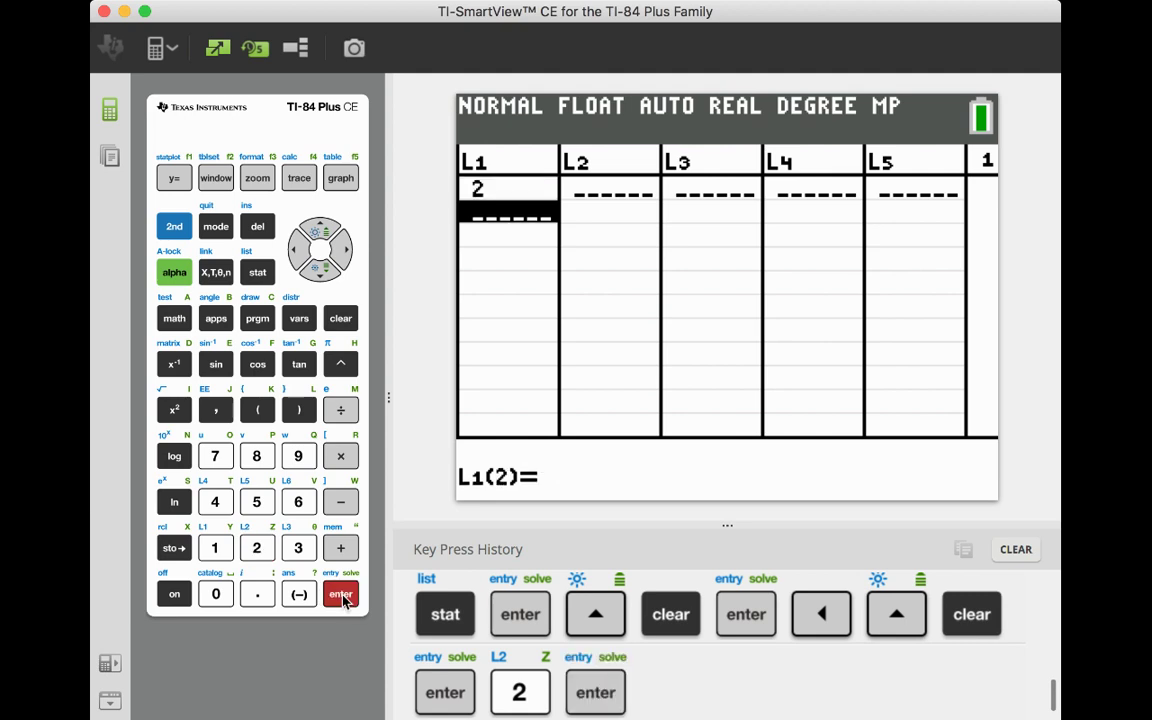
{"action": "left_click", "coordinate": [256, 502]}
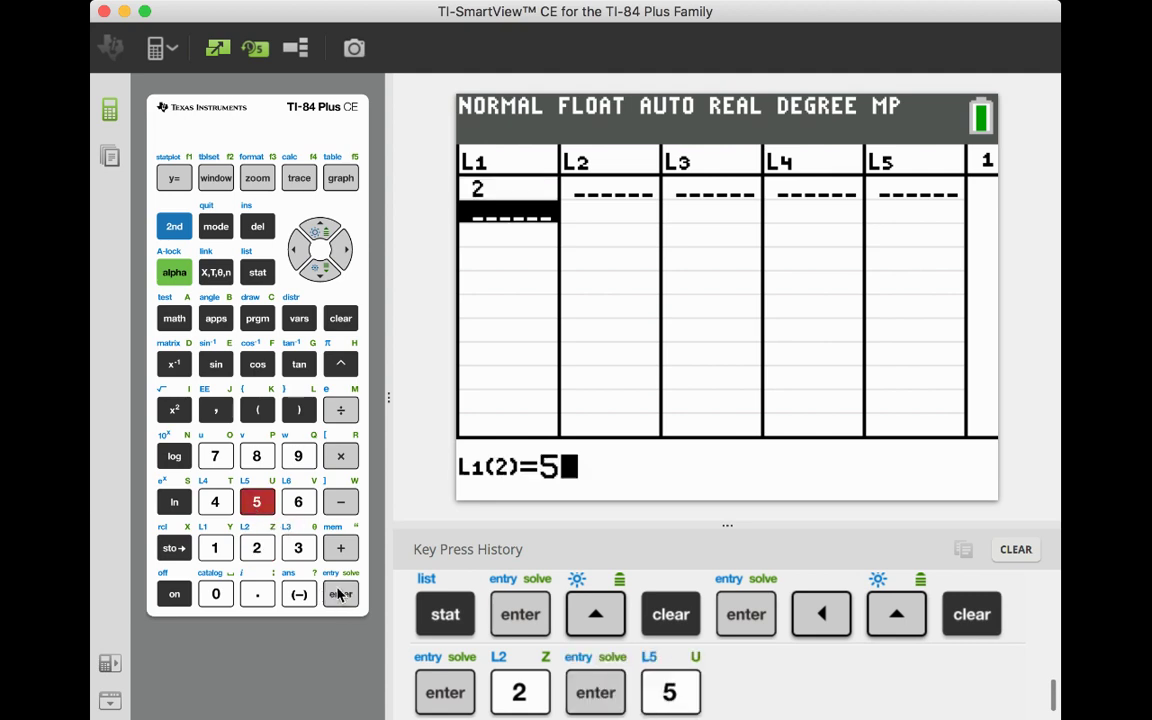
{"action": "left_click", "coordinate": [341, 594]}
{"action": "left_click", "coordinate": [298, 502]}
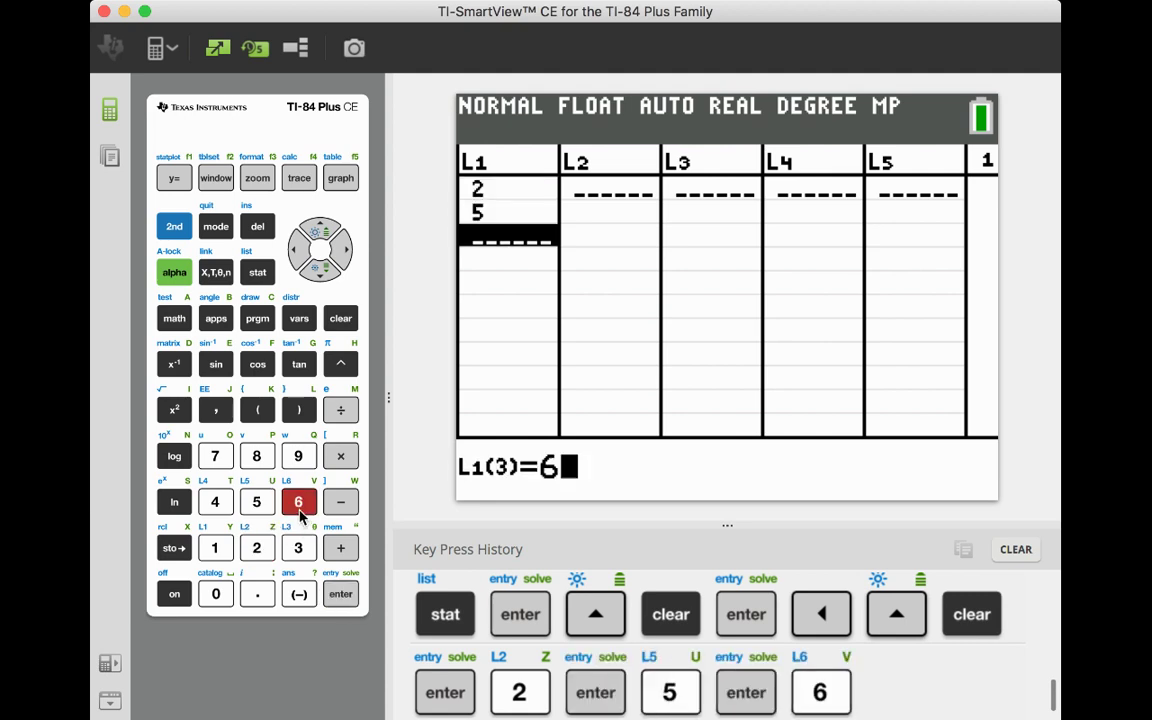
{"action": "left_click", "coordinate": [341, 594]}
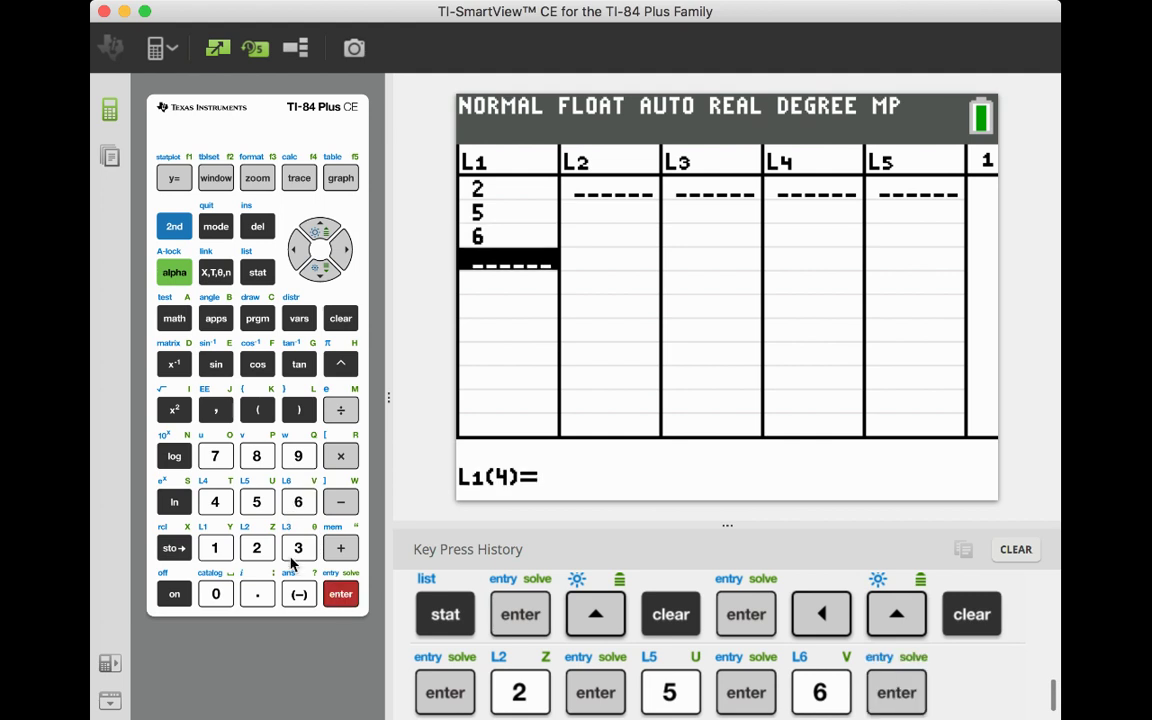
{"action": "left_click", "coordinate": [298, 548]}
{"action": "left_click", "coordinate": [341, 594]}
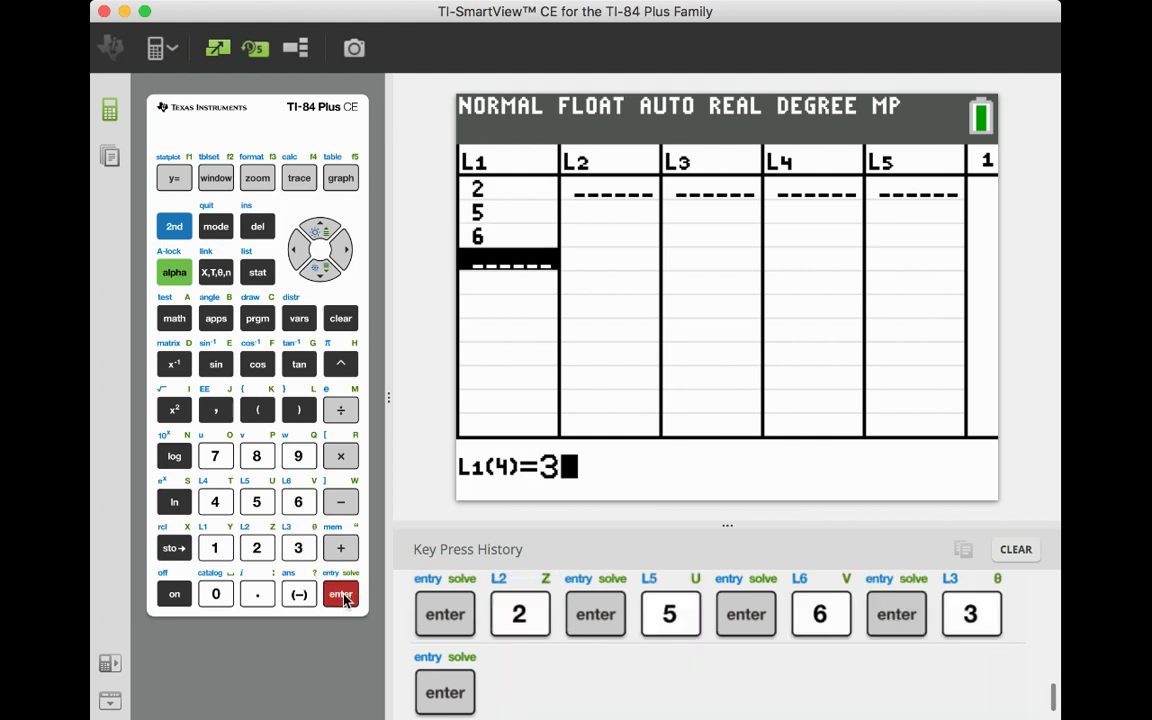
{"action": "left_click", "coordinate": [298, 456]}
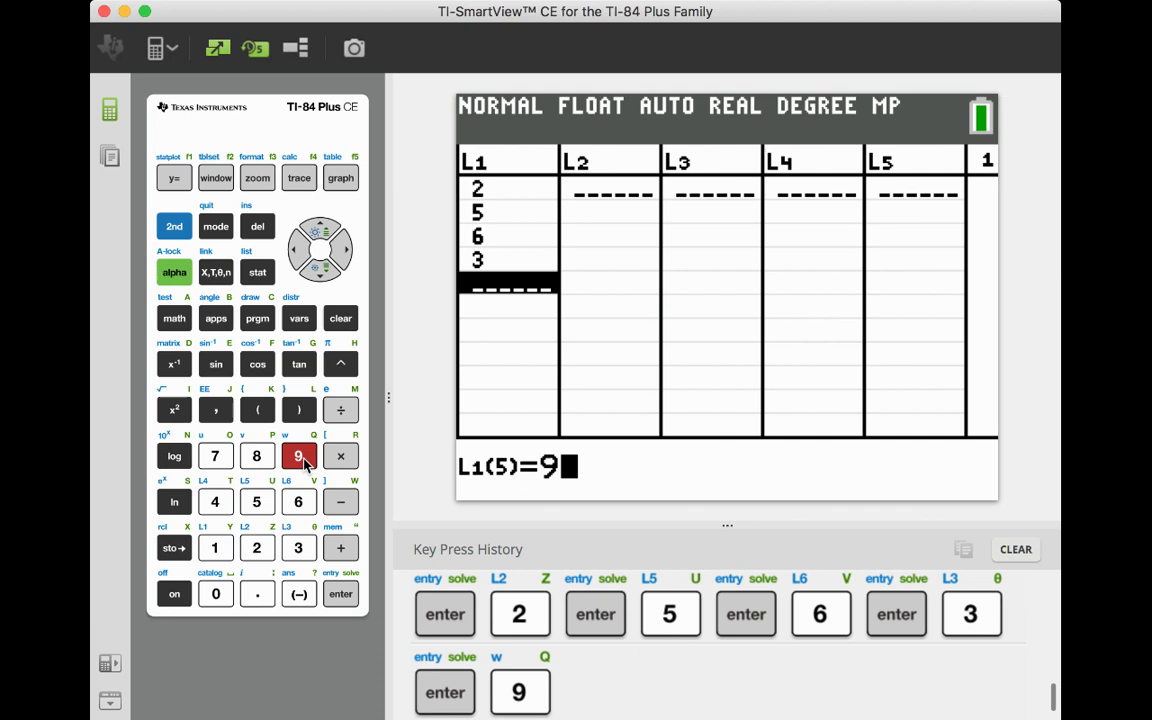
{"action": "left_click", "coordinate": [341, 594]}
Step: Enter 11, 6, 4, 6, 3 into list L2
{"action": "left_click", "coordinate": [342, 252]}
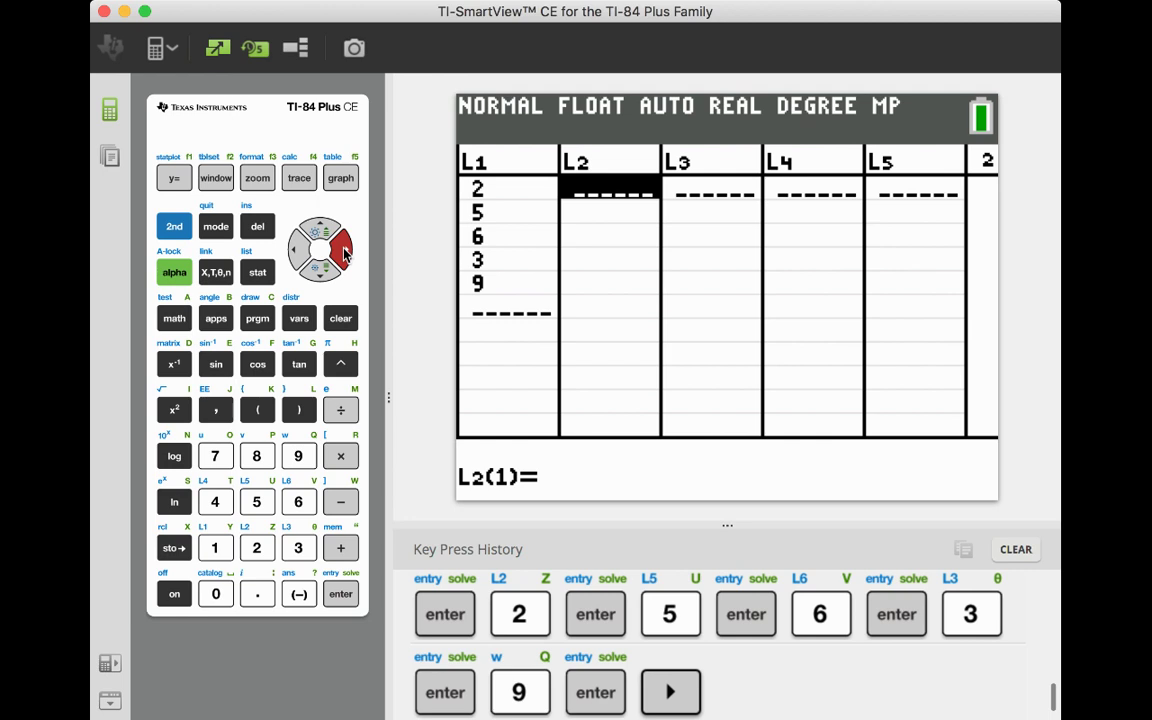
{"action": "double_click", "coordinate": [214, 548]}
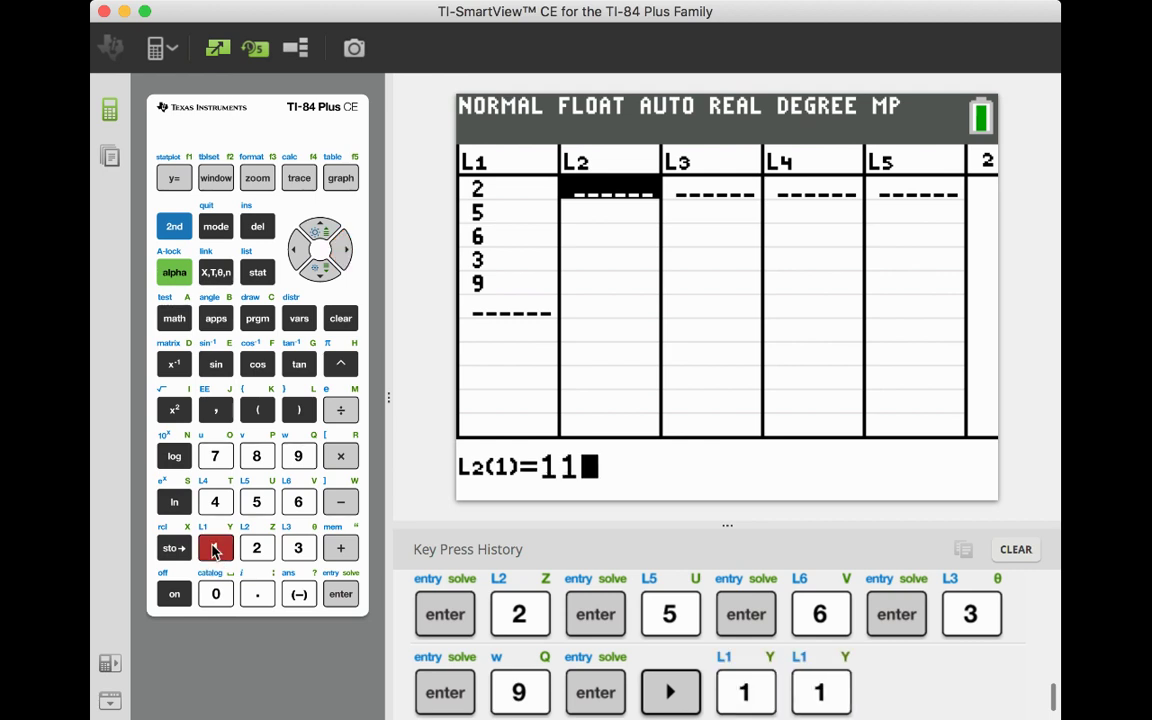
{"action": "left_click", "coordinate": [340, 594]}
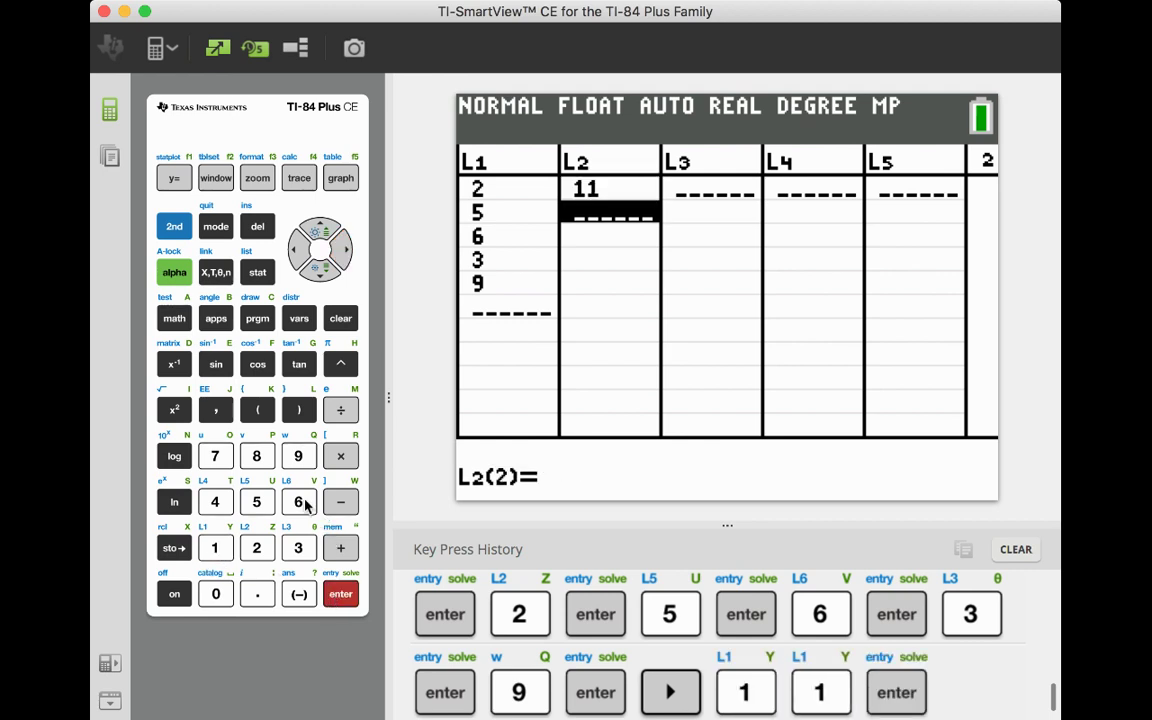
{"action": "left_click", "coordinate": [303, 504]}
{"action": "left_click", "coordinate": [338, 592]}
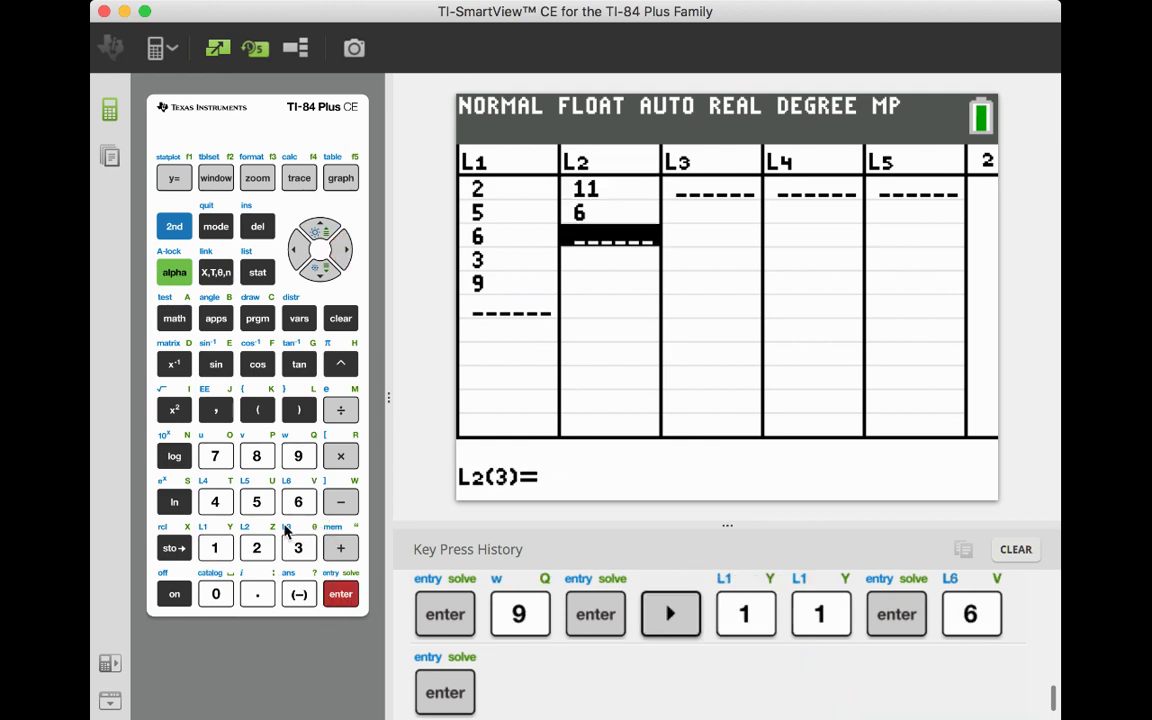
{"action": "left_click", "coordinate": [214, 501]}
{"action": "left_click", "coordinate": [340, 595]}
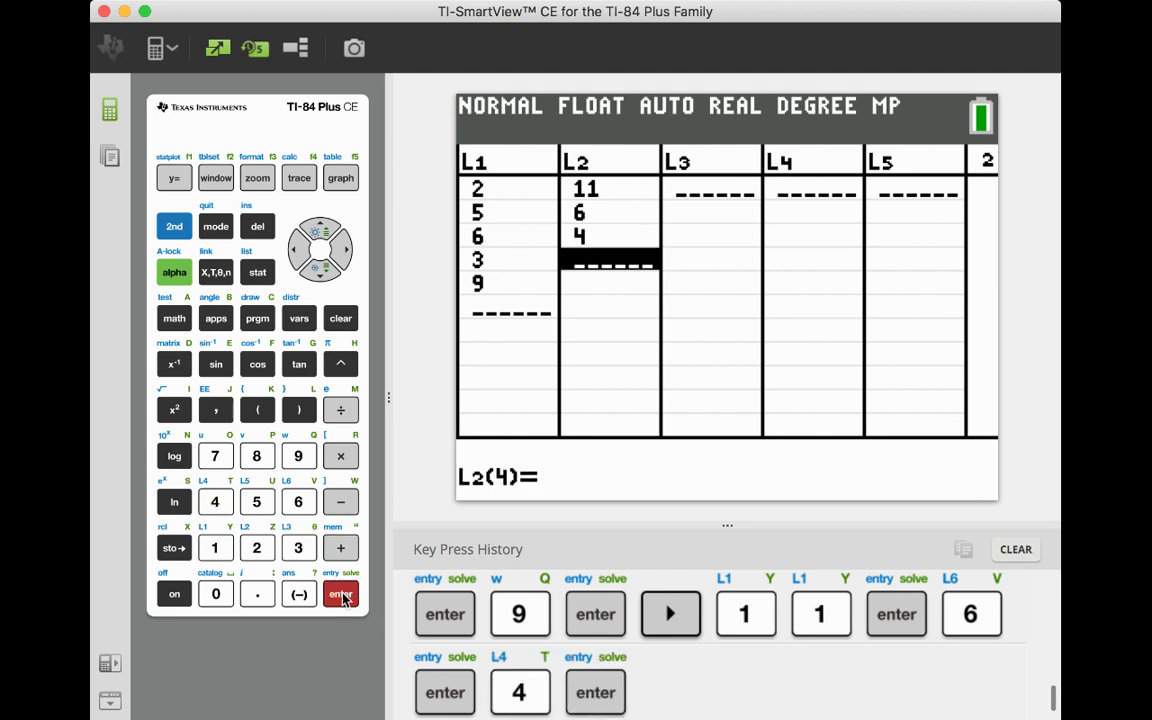
{"action": "left_click", "coordinate": [308, 504]}
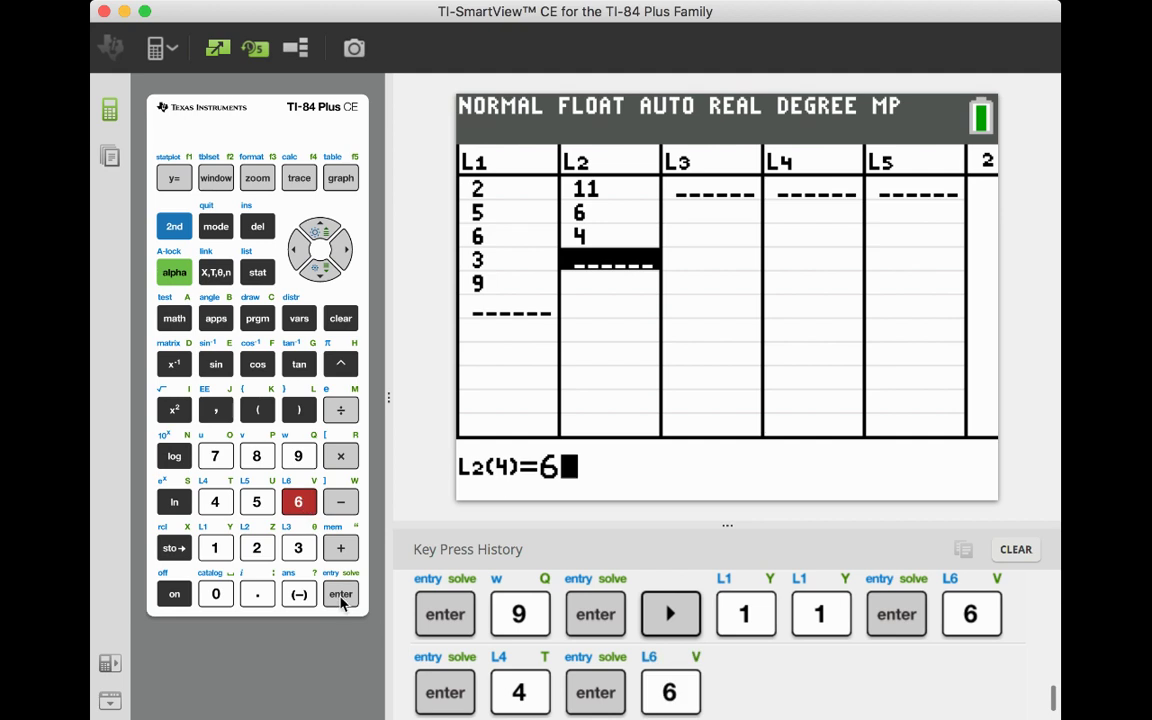
{"action": "left_click", "coordinate": [340, 594]}
{"action": "left_click", "coordinate": [298, 547]}
{"action": "left_click", "coordinate": [340, 594]}
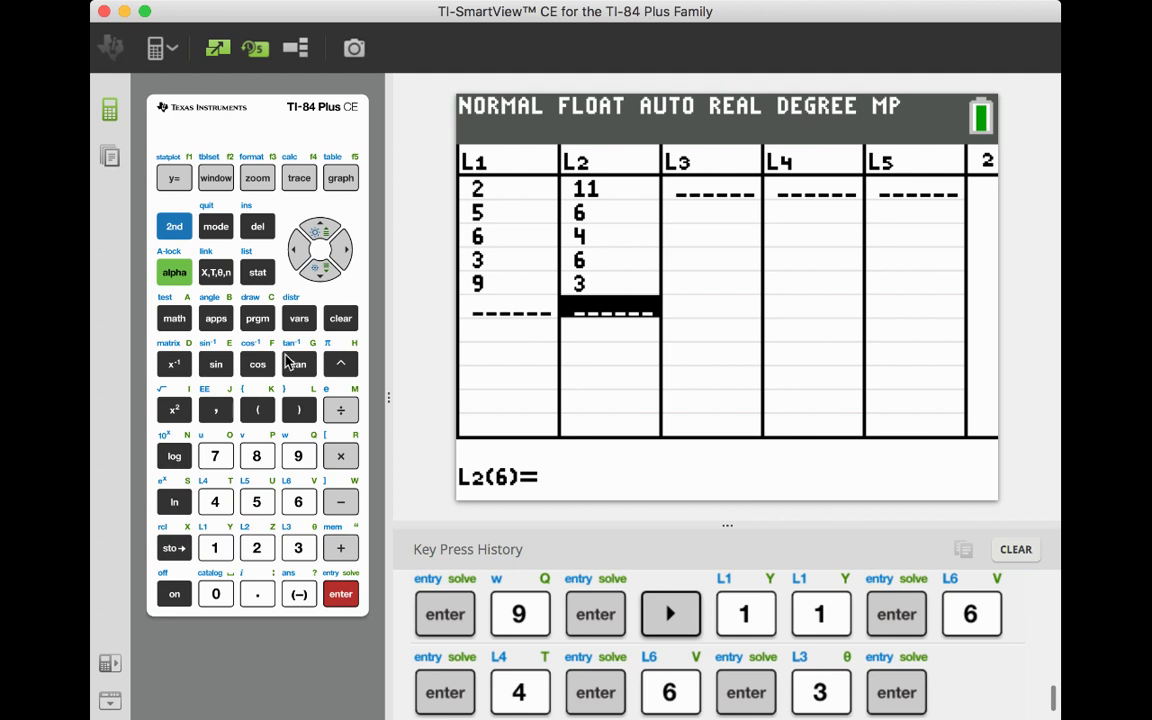
Step: Calculate LinReg(ax+b) with Xlist L1 and Ylist L2, showing r = -0.8589058728
{"action": "left_click", "coordinate": [257, 278]}
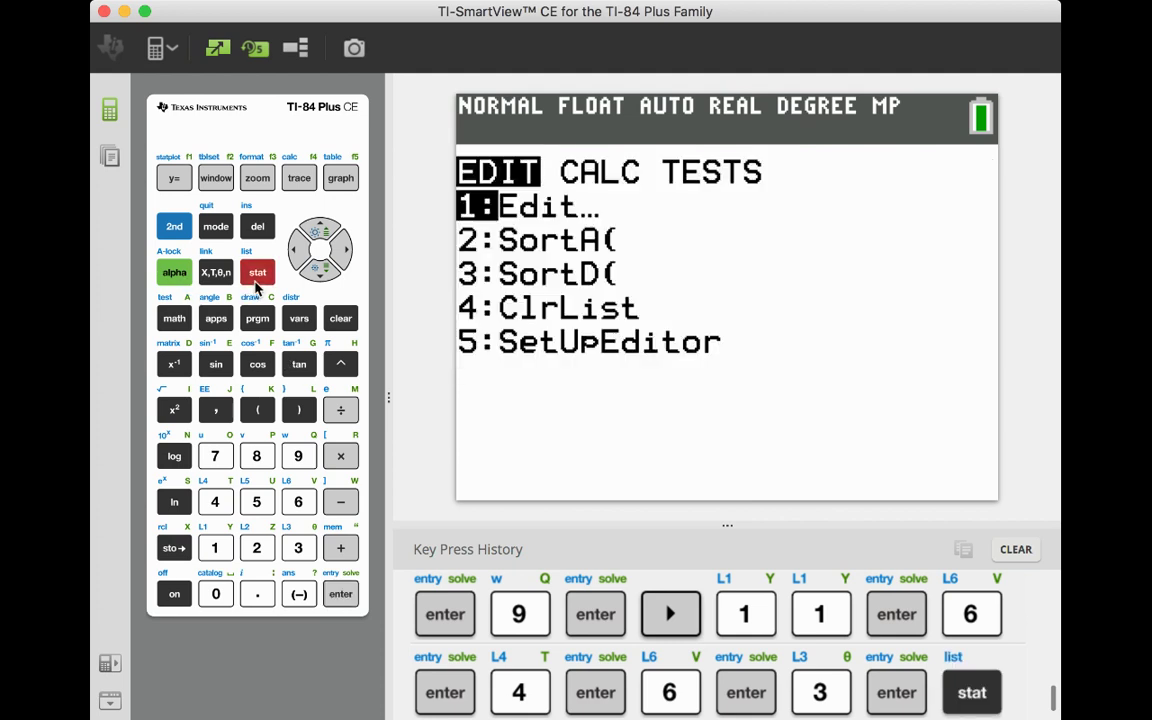
{"action": "left_click", "coordinate": [345, 252]}
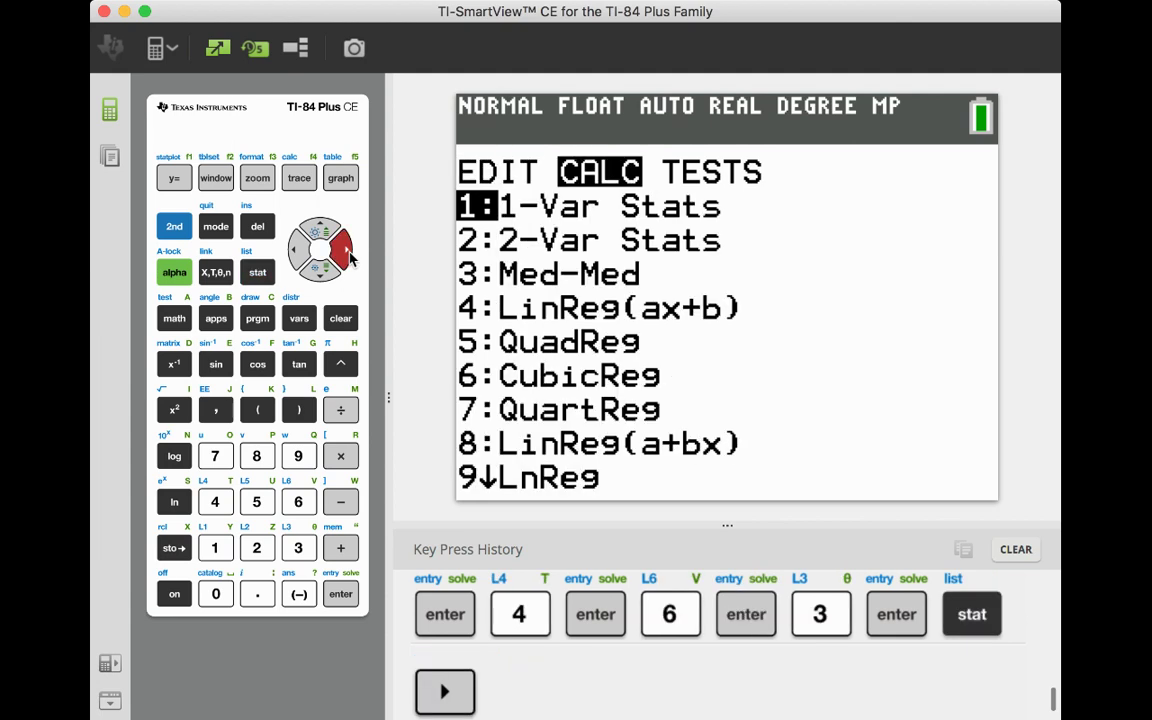
{"action": "left_click", "coordinate": [216, 502]}
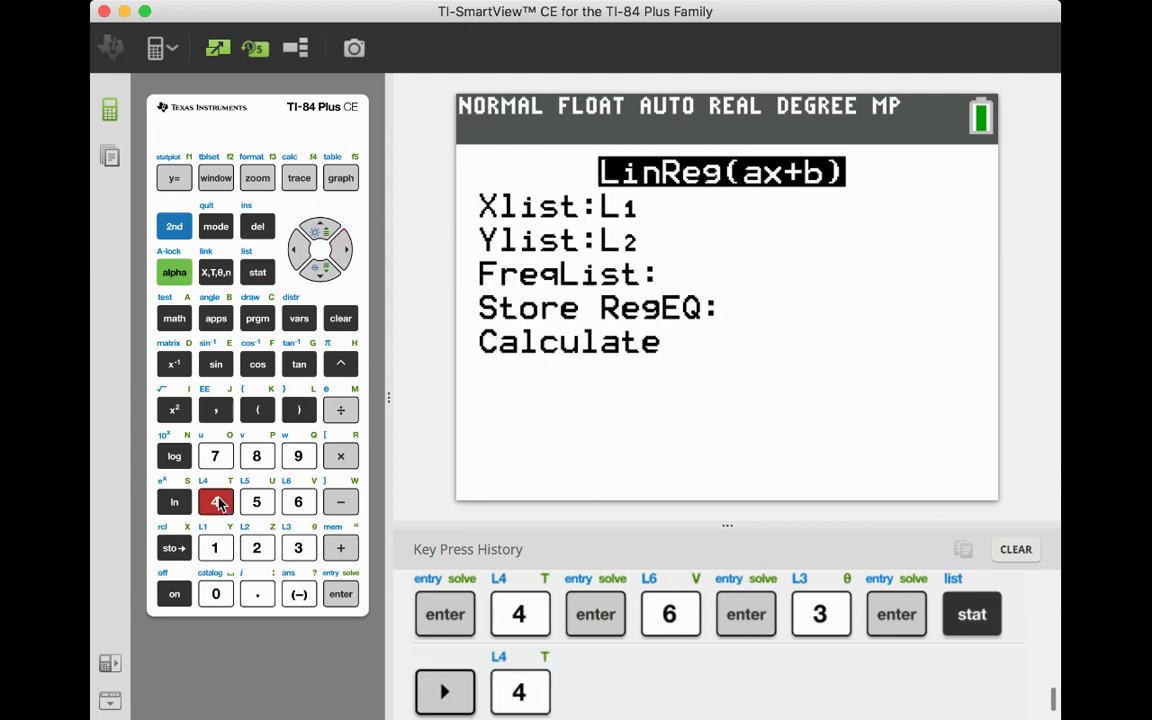
{"action": "left_click", "coordinate": [343, 596]}
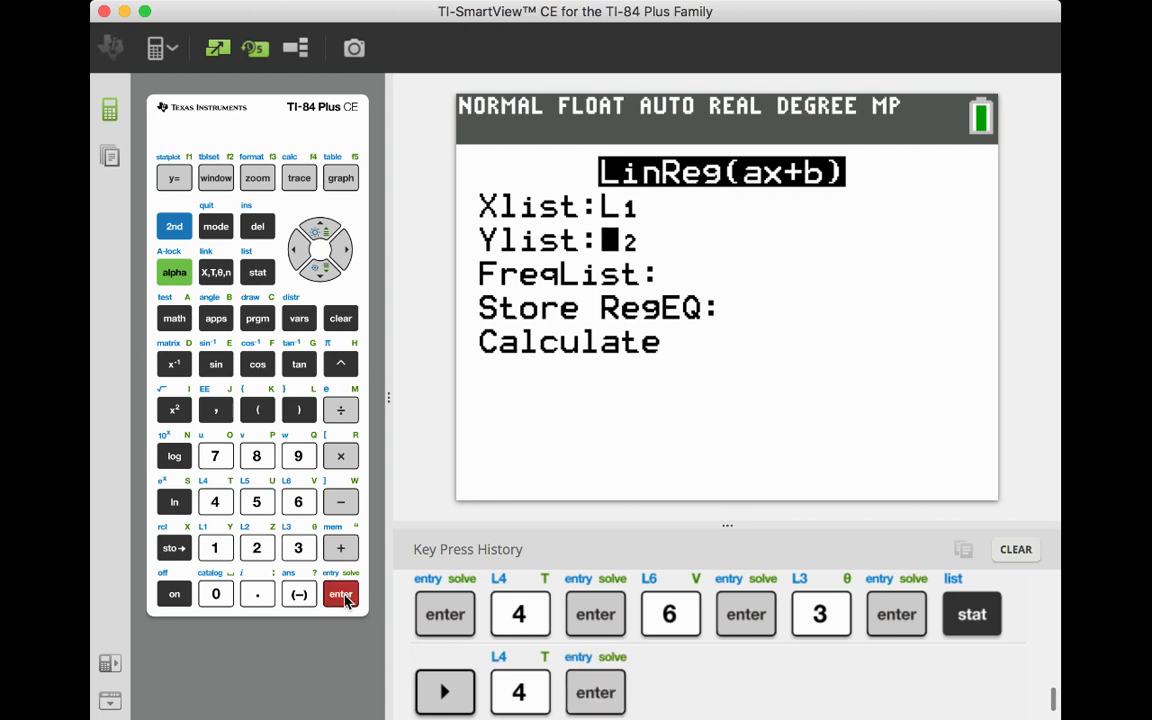
{"action": "left_click", "coordinate": [343, 596]}
{"action": "left_click", "coordinate": [343, 596]}
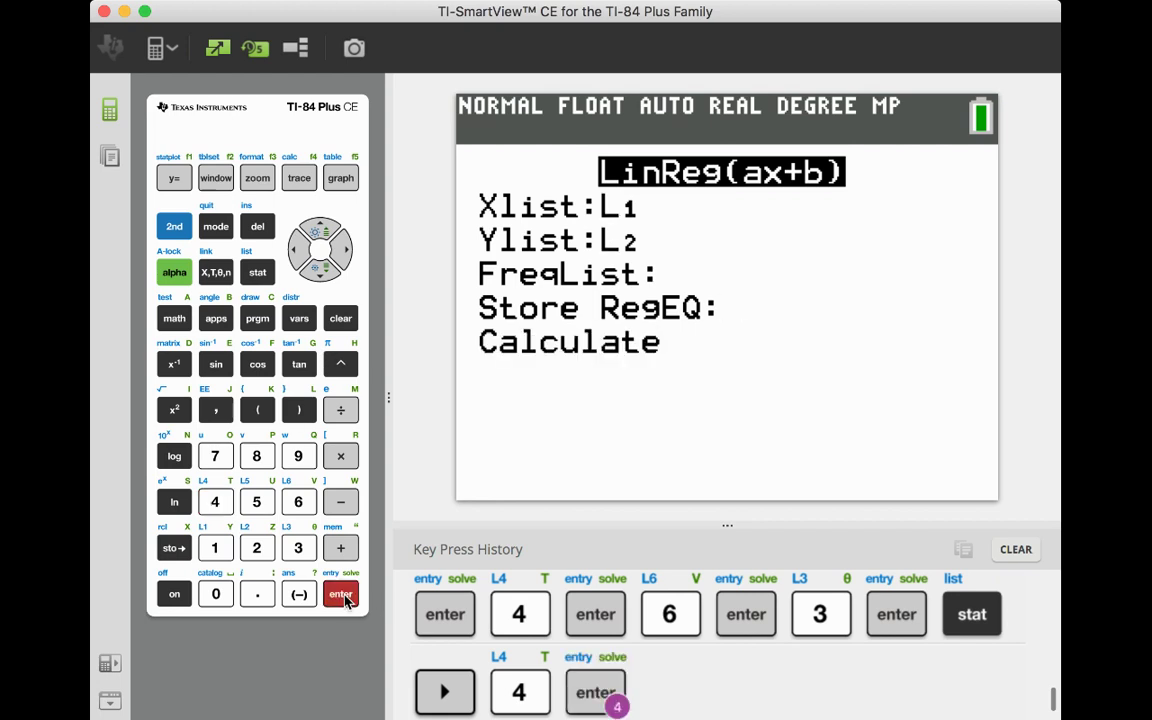
{"action": "left_click", "coordinate": [343, 596]}
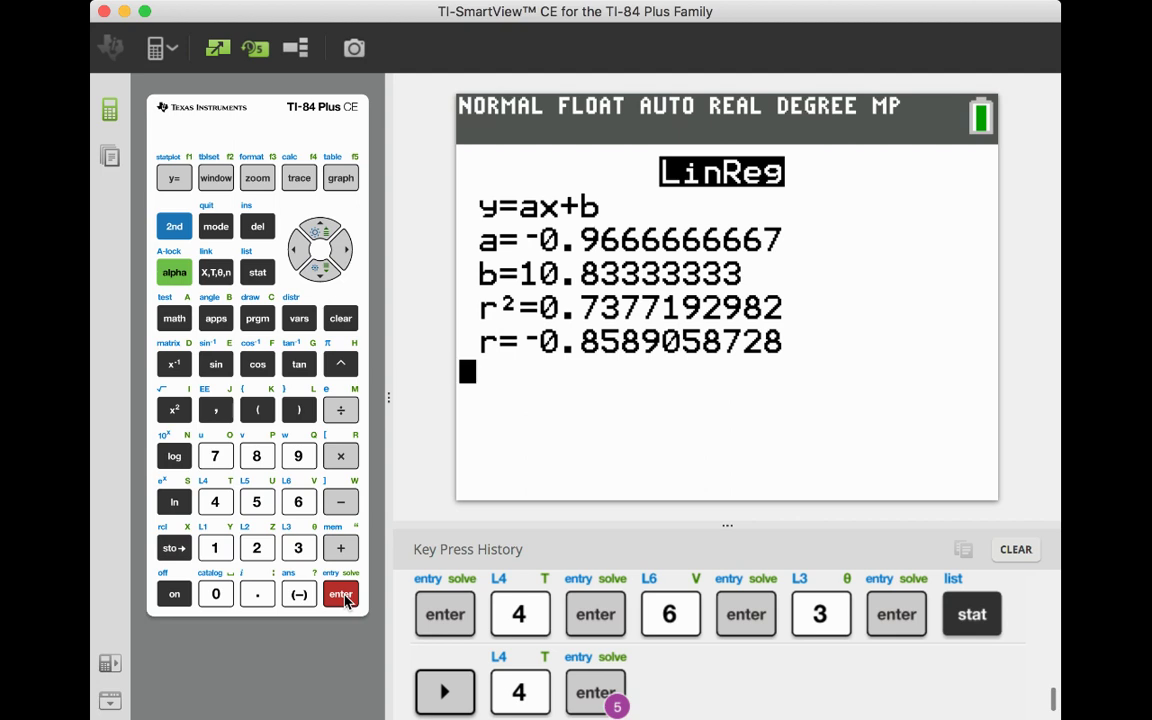
Step: Switch Plot1 On as a blue scatter plot of L1 versus L2 with box marks
{"action": "left_click", "coordinate": [341, 178]}
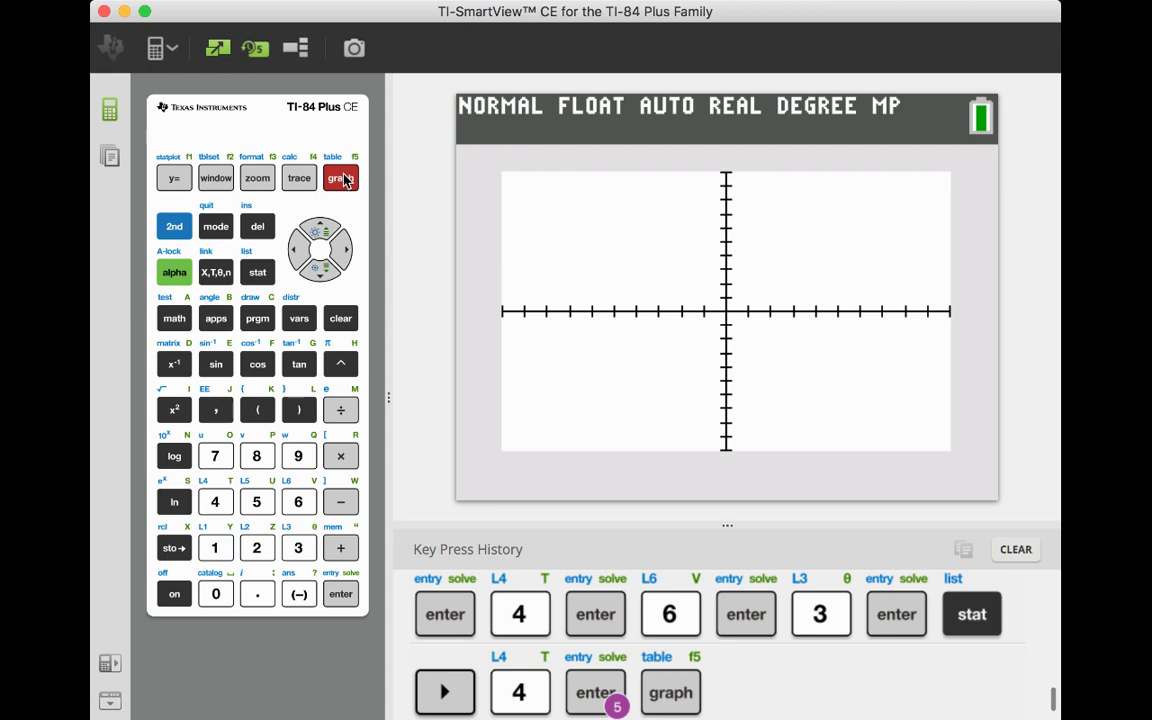
{"action": "left_click", "coordinate": [174, 228]}
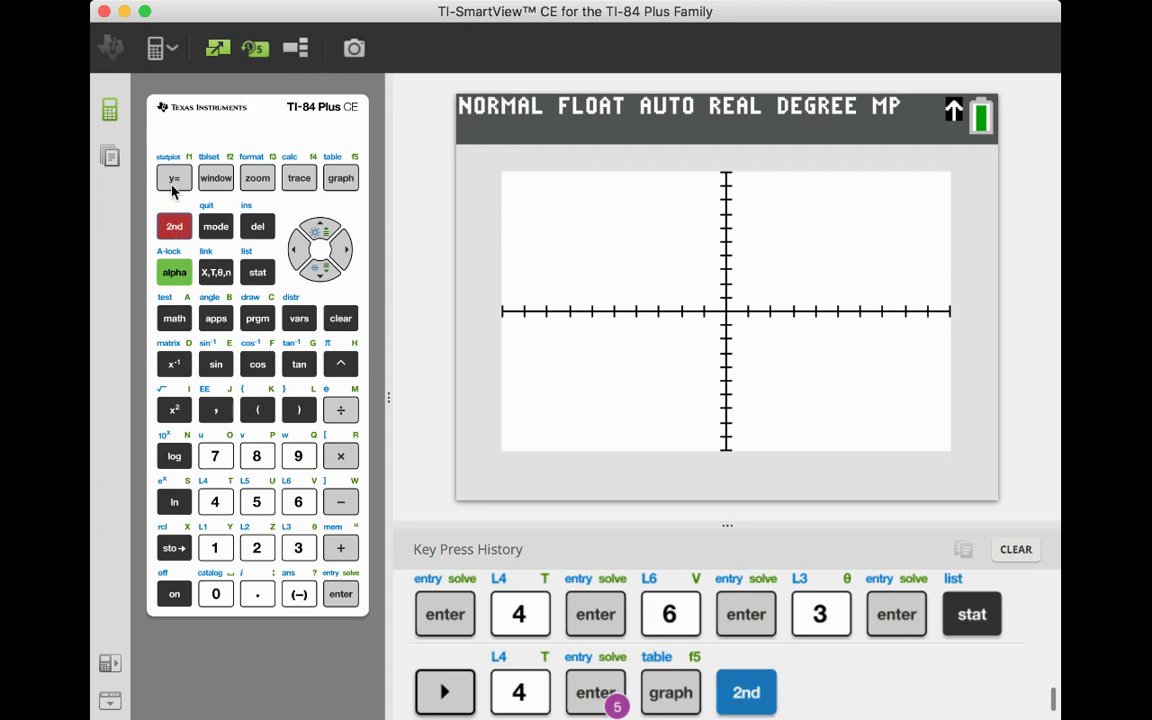
{"action": "left_click", "coordinate": [174, 182]}
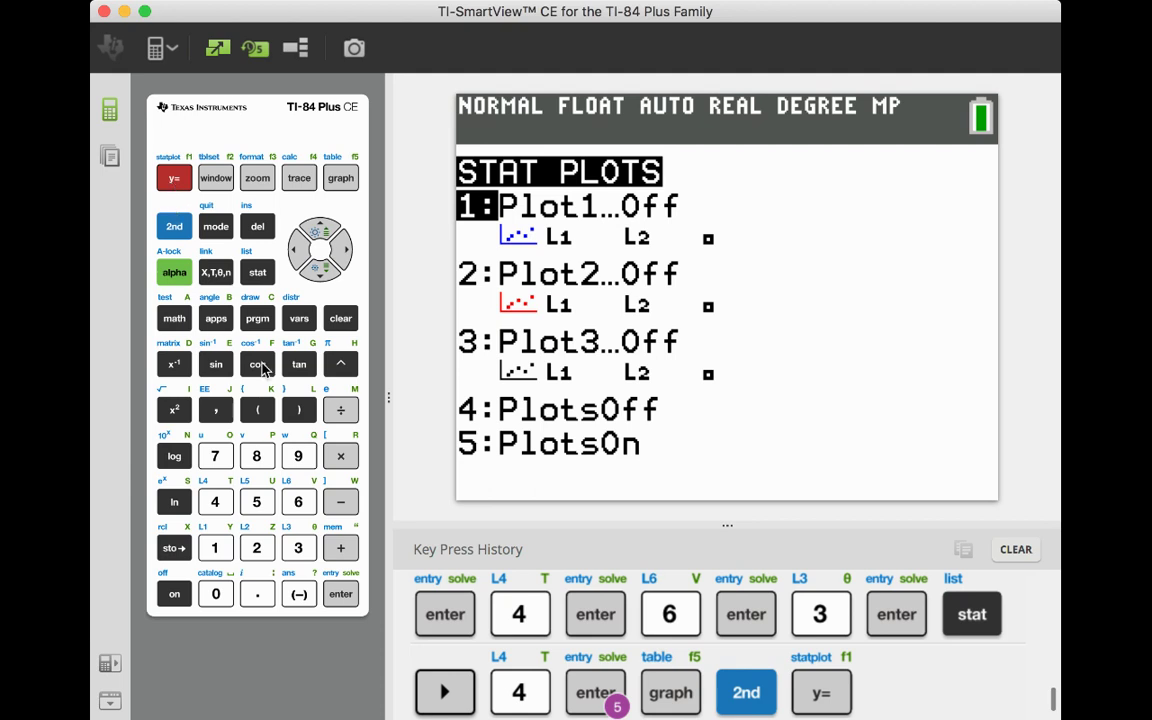
{"action": "left_click", "coordinate": [343, 600]}
{"action": "left_click", "coordinate": [341, 598]}
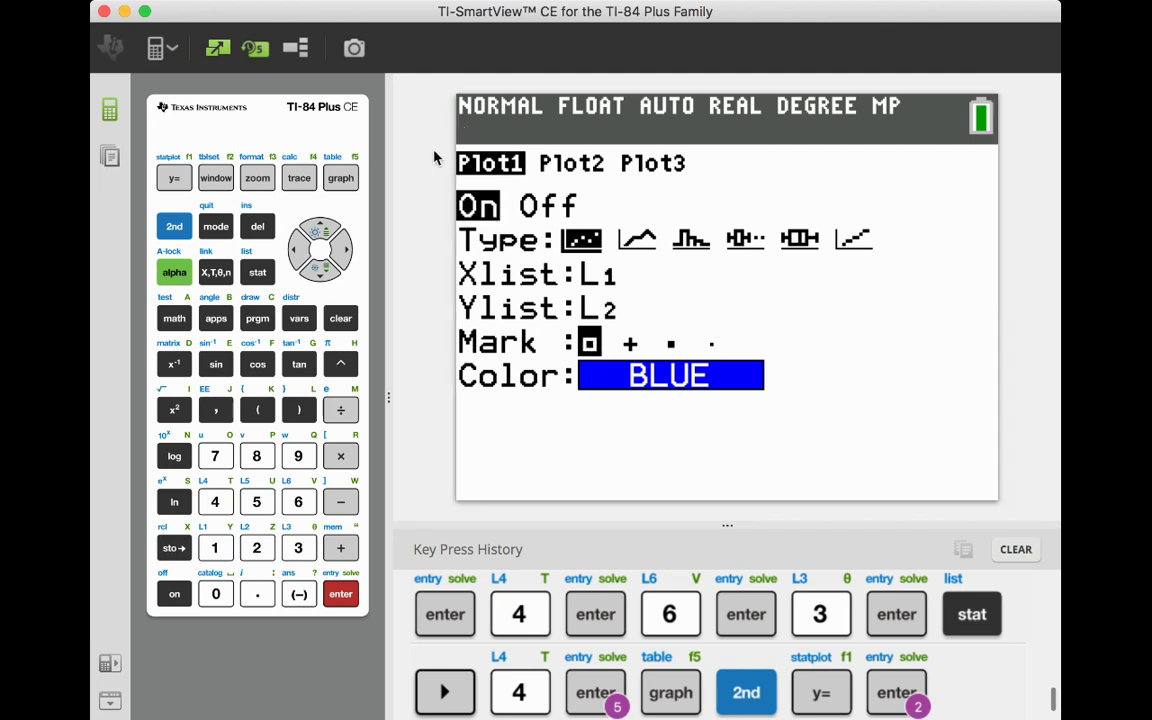
Step: Graph the scatter plot, then bring up the WINDOW settings
{"action": "left_click", "coordinate": [341, 180]}
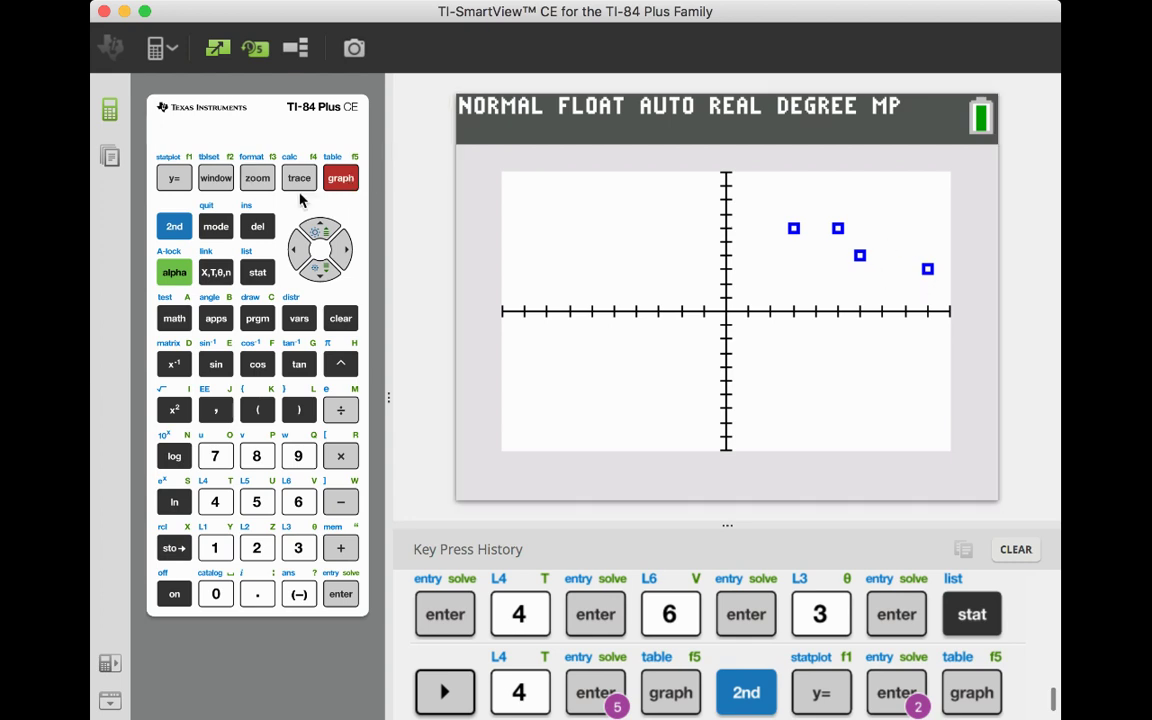
{"action": "left_click", "coordinate": [217, 184]}
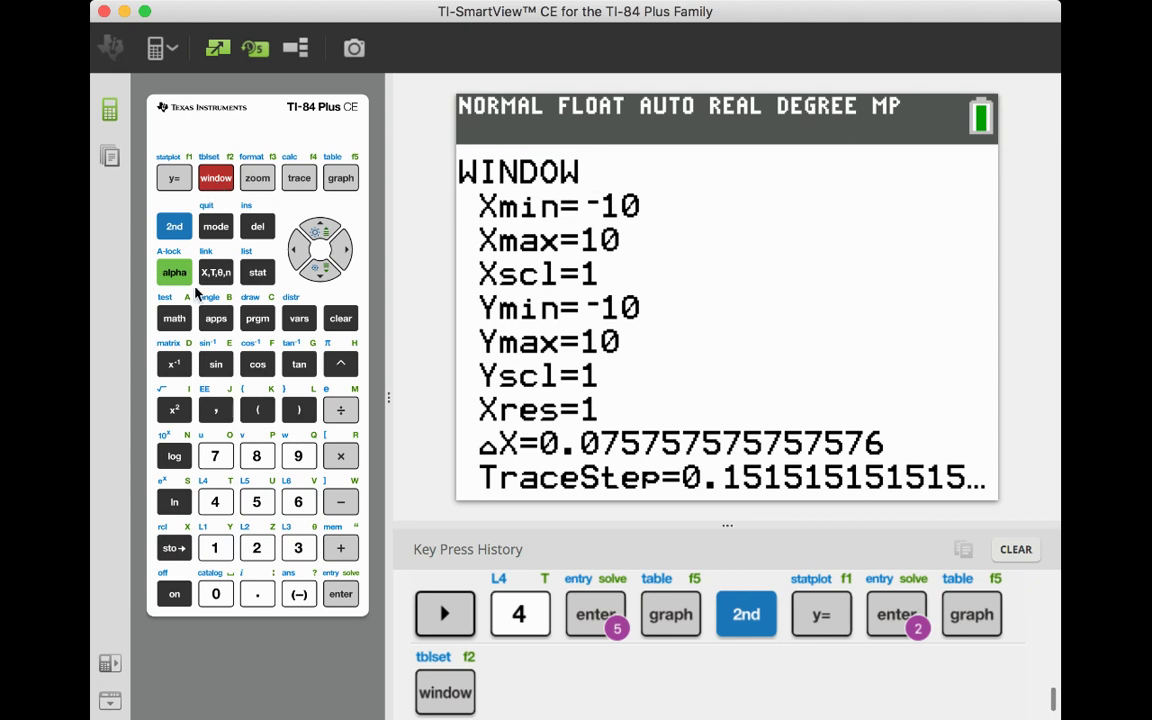
Step: Set the window to Xmin 0, Xmax 15, Ymin 0 and Ymax 15
{"action": "left_click", "coordinate": [215, 594]}
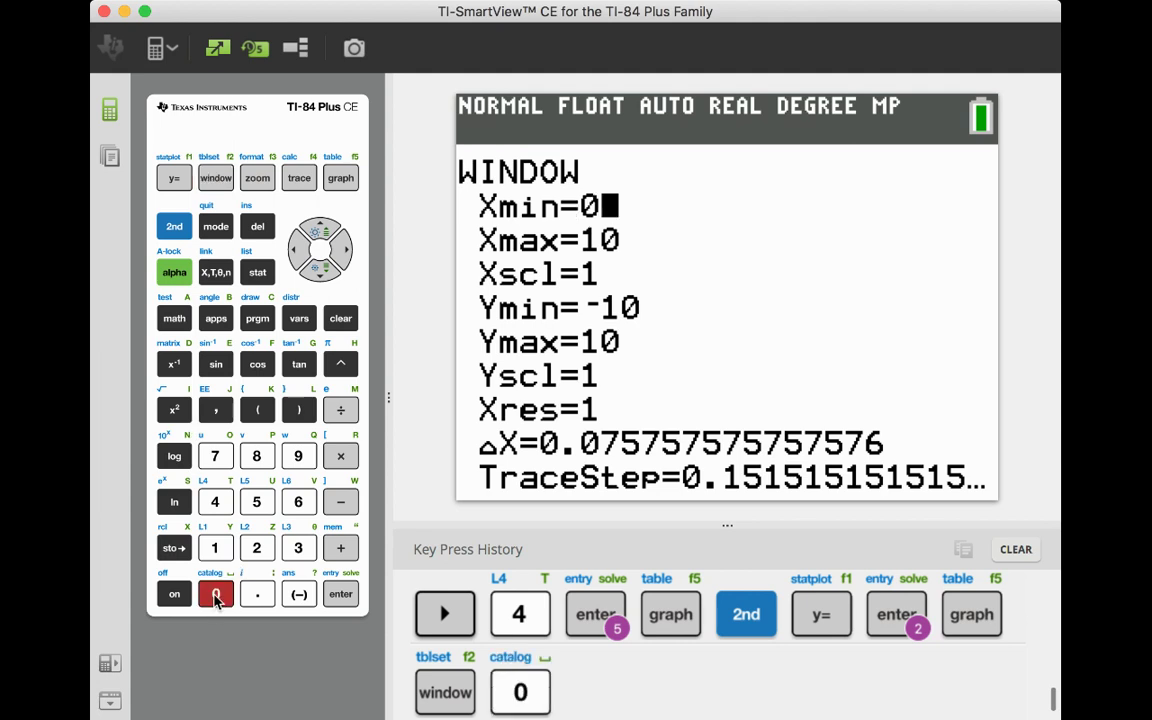
{"action": "left_click", "coordinate": [320, 272]}
{"action": "left_click", "coordinate": [214, 548]}
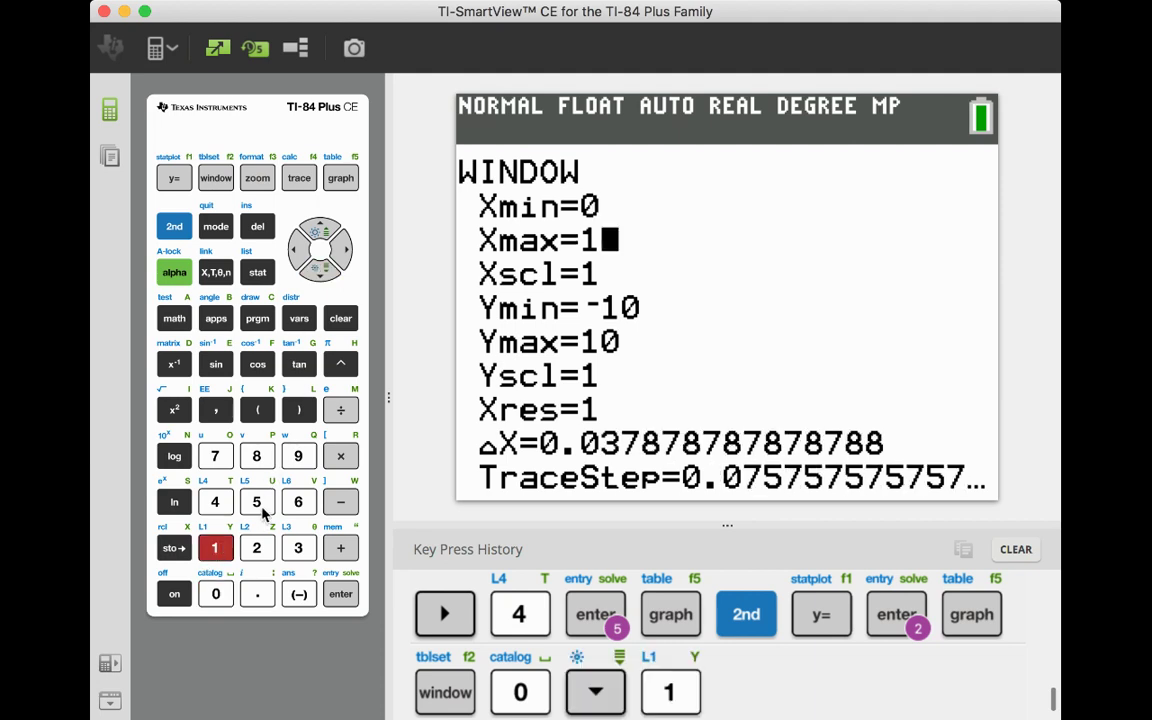
{"action": "left_click", "coordinate": [257, 502]}
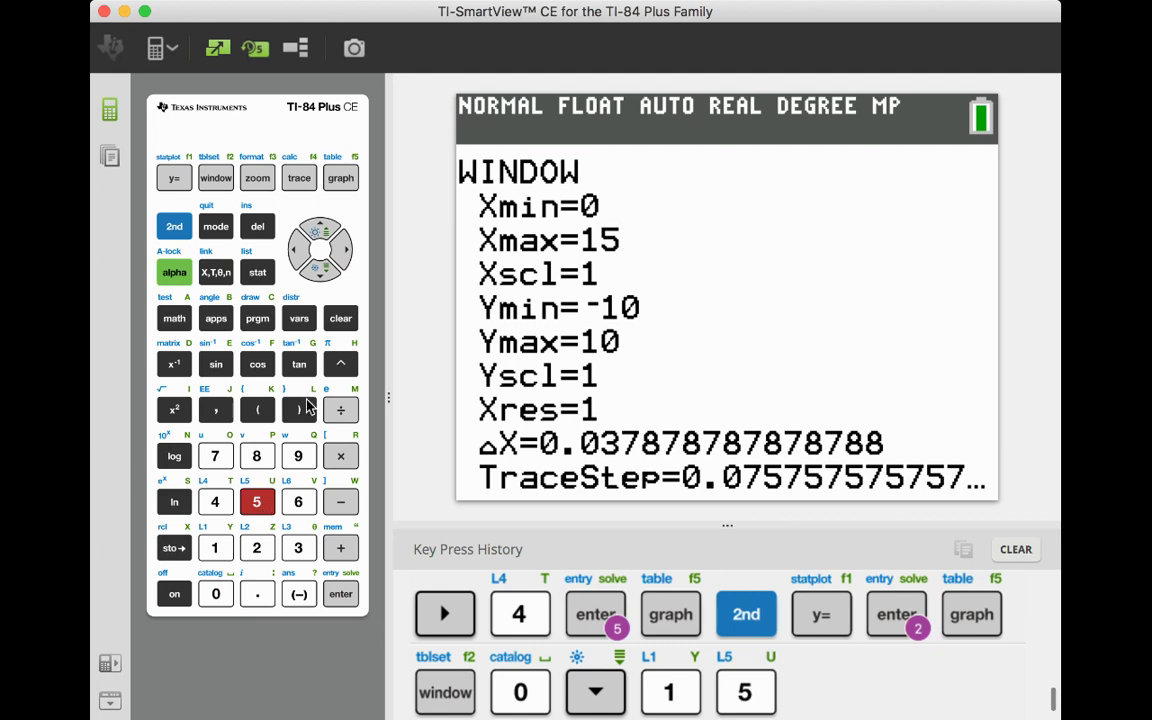
{"action": "left_click", "coordinate": [317, 275]}
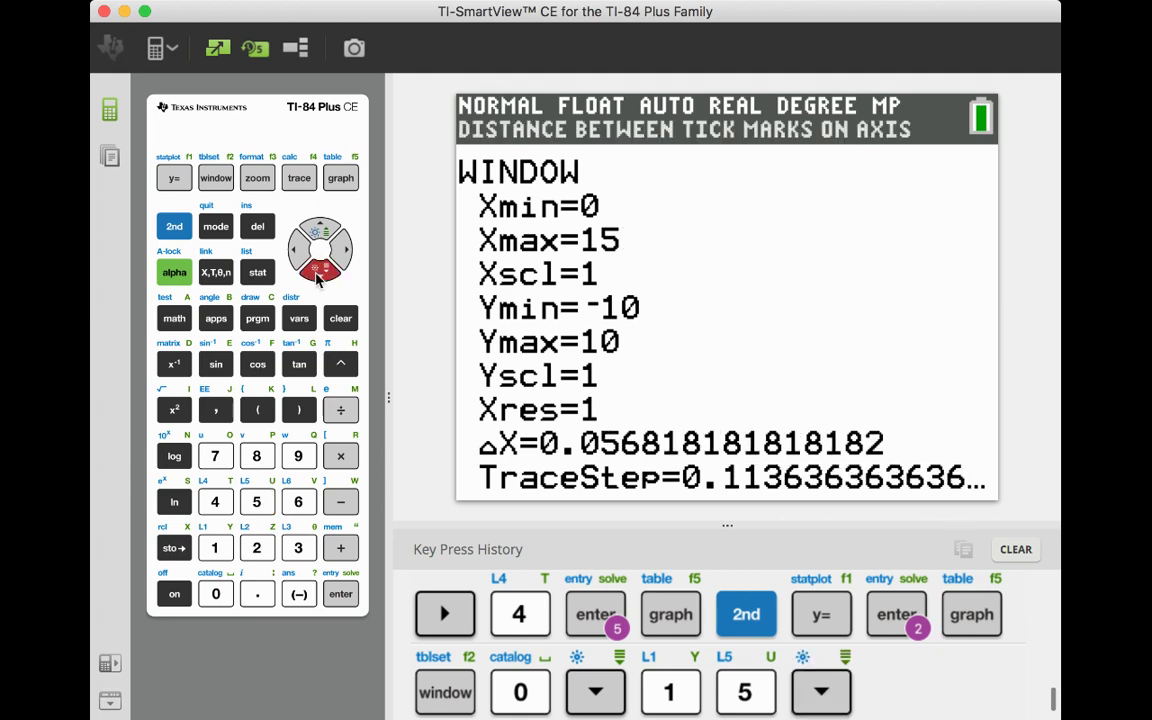
{"action": "left_click", "coordinate": [317, 275]}
{"action": "left_click", "coordinate": [215, 594]}
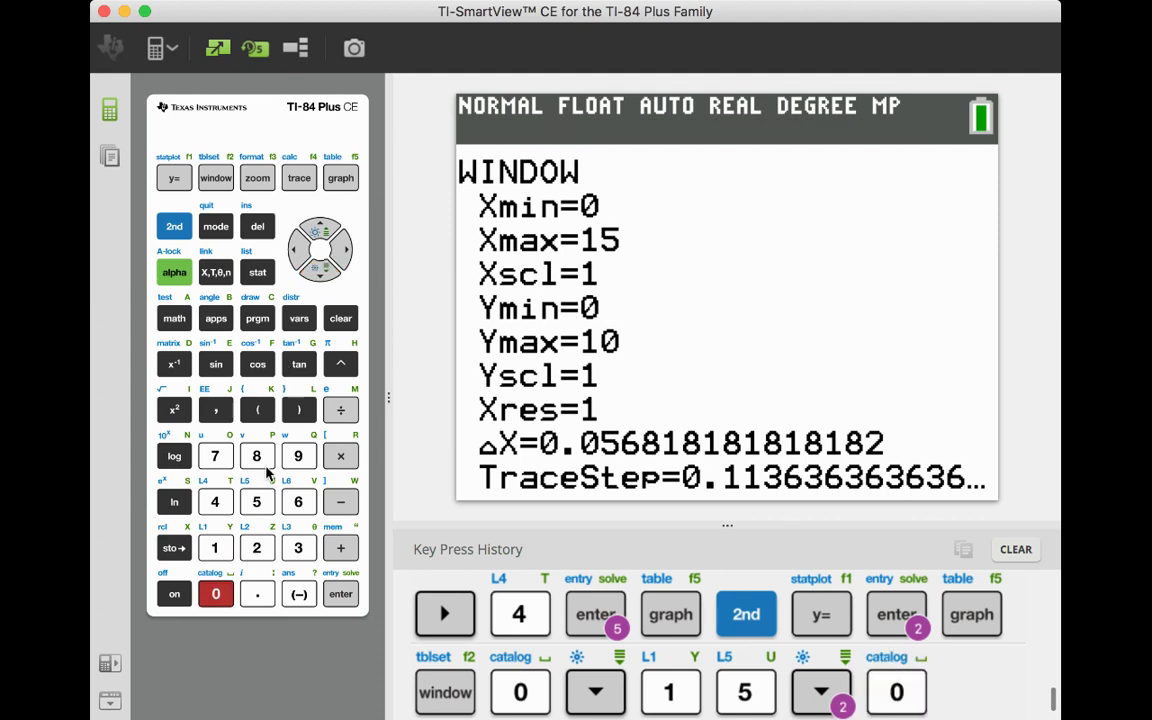
{"action": "left_click", "coordinate": [319, 275]}
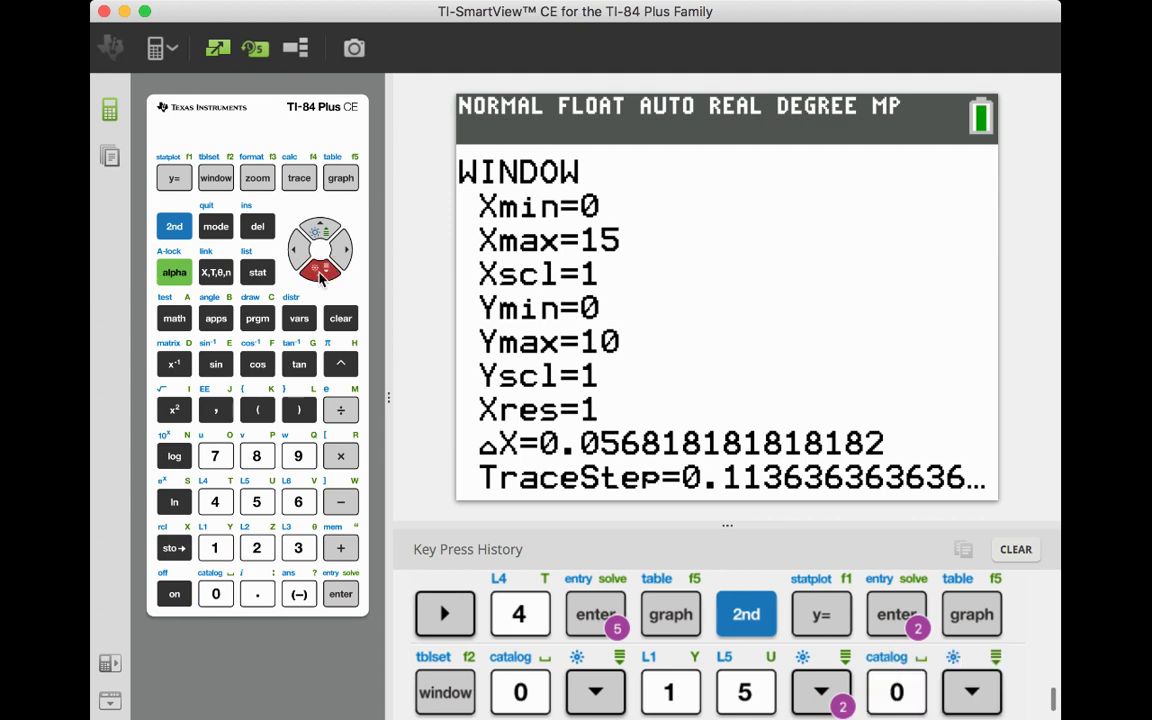
{"action": "left_click", "coordinate": [214, 548]}
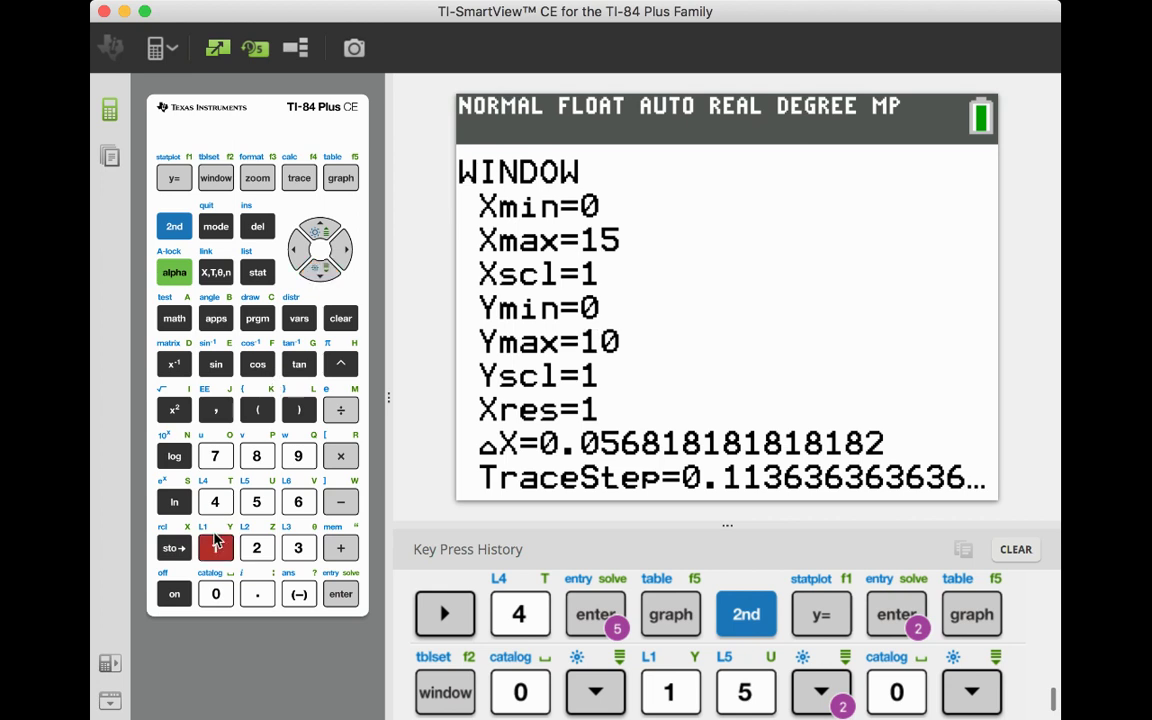
{"action": "left_click", "coordinate": [257, 502]}
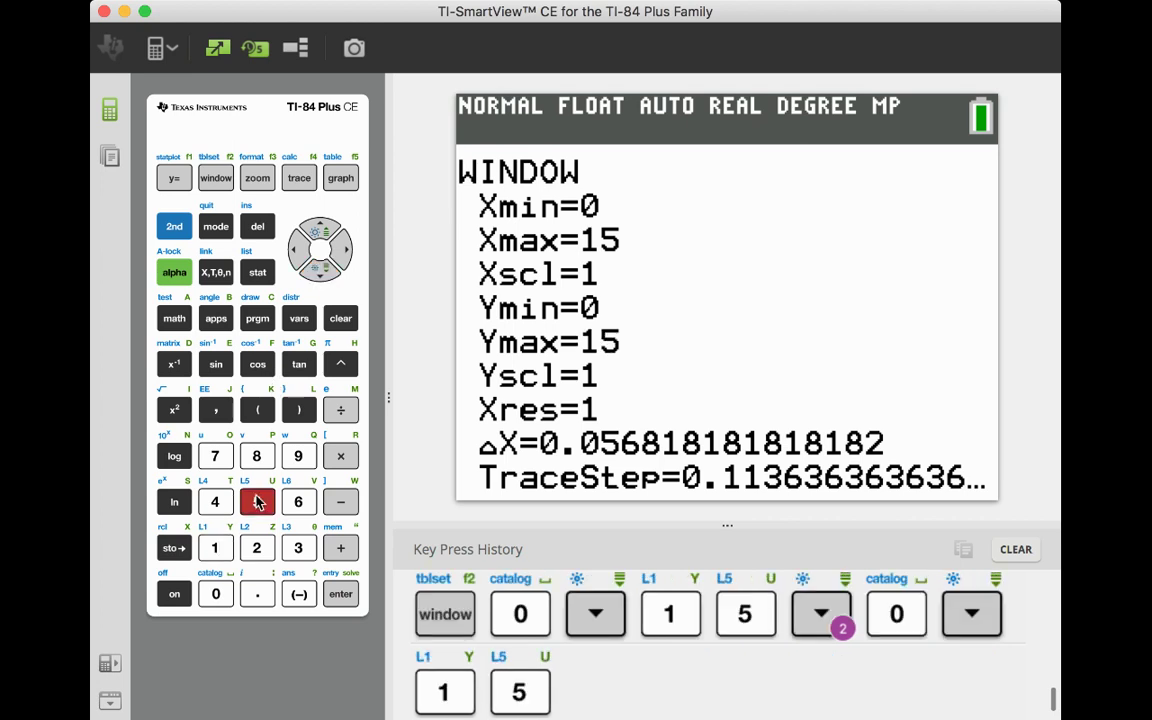
Step: Redraw the plot and trace through points (5, 6), (6, 4), (3, 6) to (9, 3)
{"action": "left_click", "coordinate": [340, 178]}
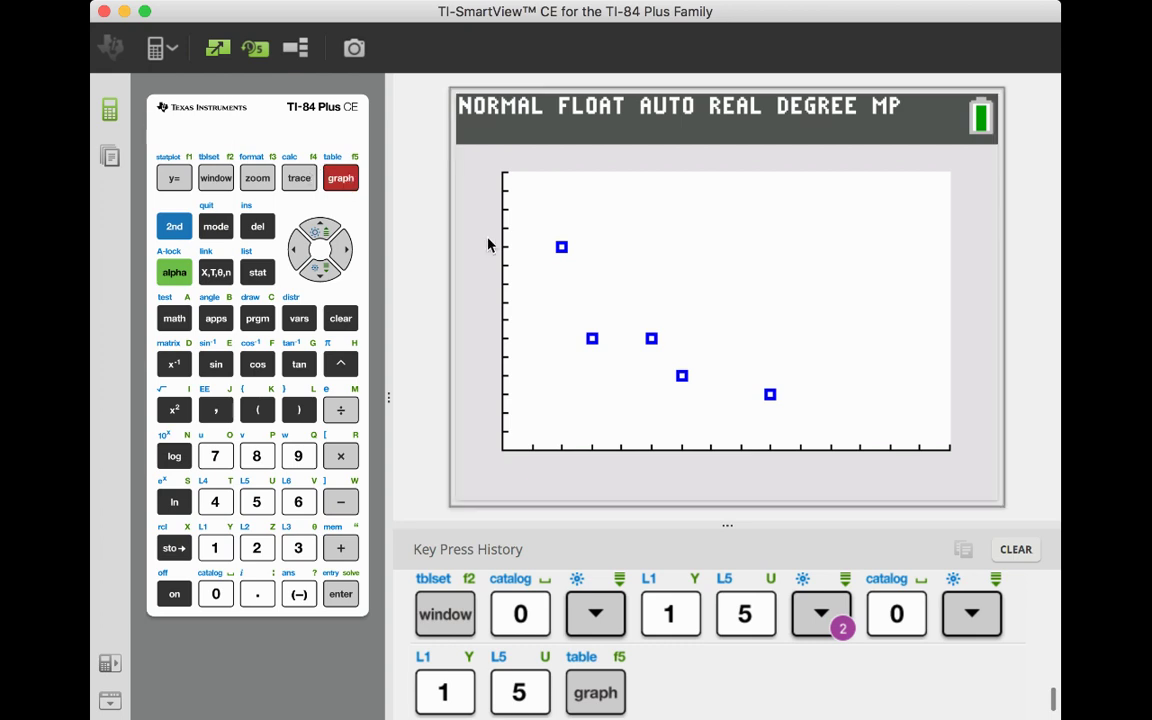
{"action": "left_click", "coordinate": [299, 178]}
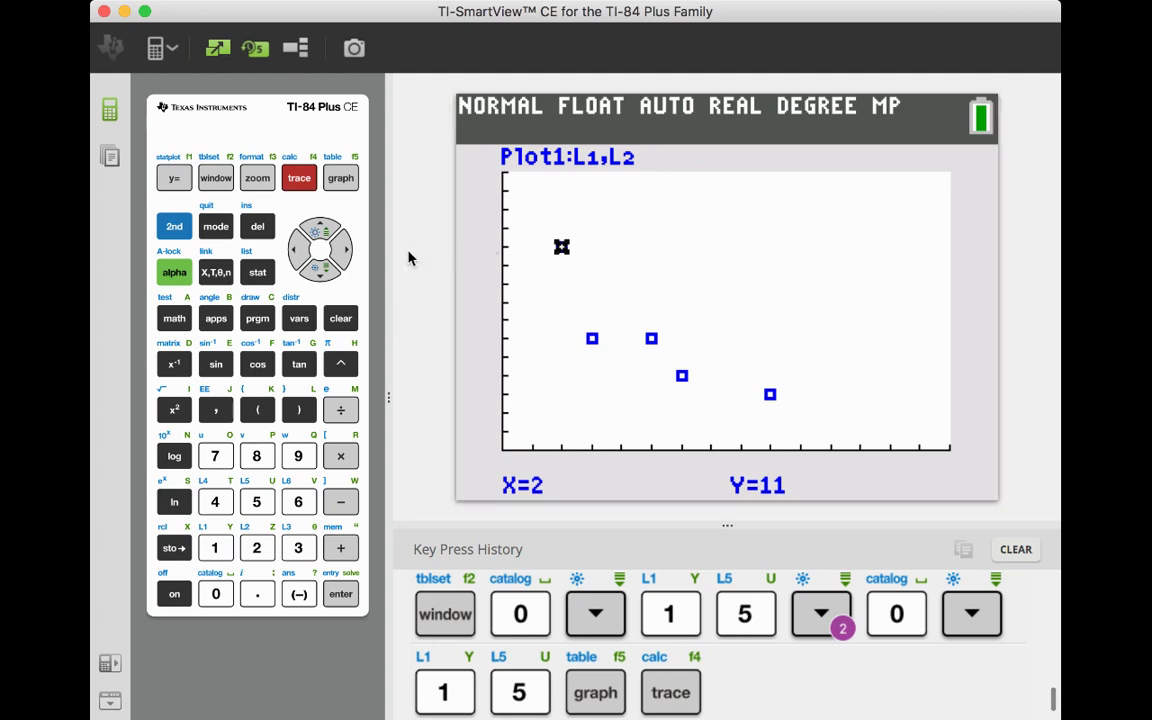
{"action": "left_click", "coordinate": [342, 252]}
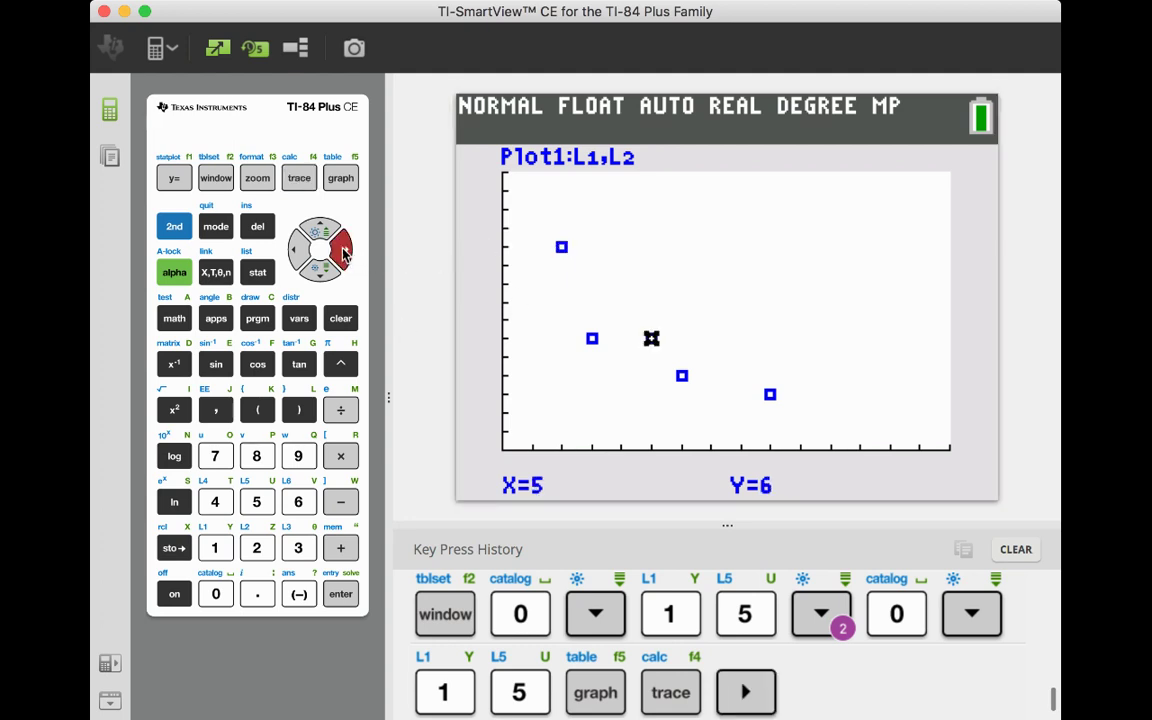
{"action": "left_click", "coordinate": [342, 252]}
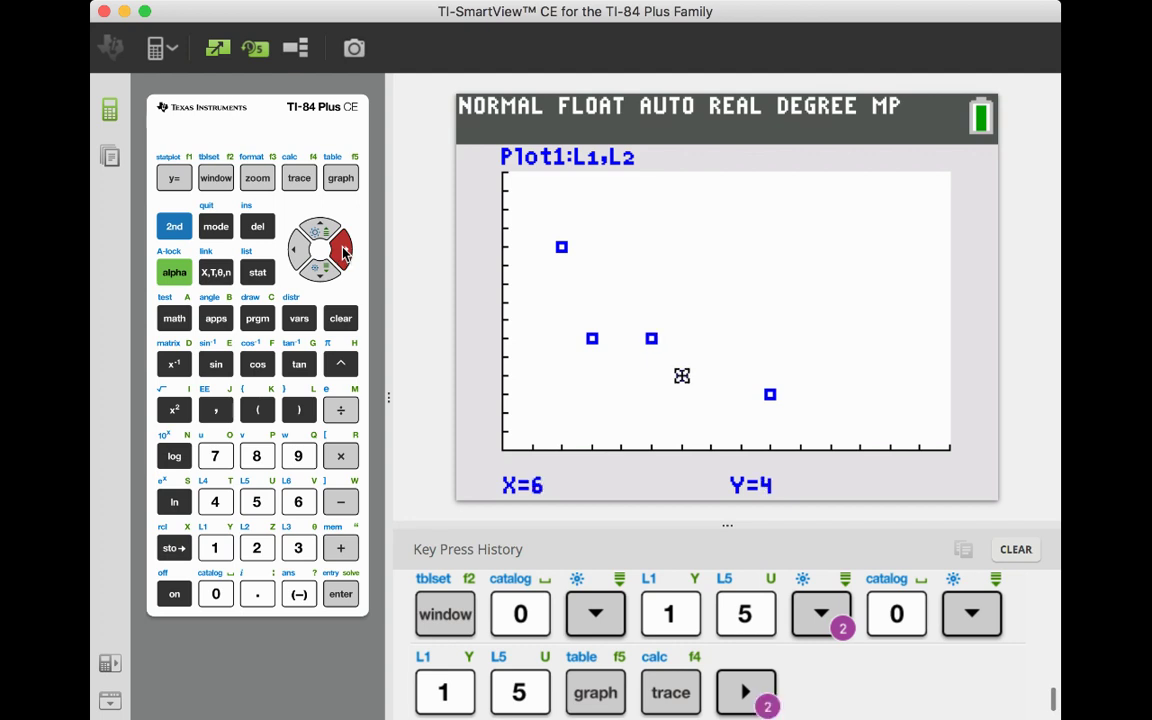
{"action": "left_click", "coordinate": [342, 252]}
{"action": "left_click", "coordinate": [342, 252]}
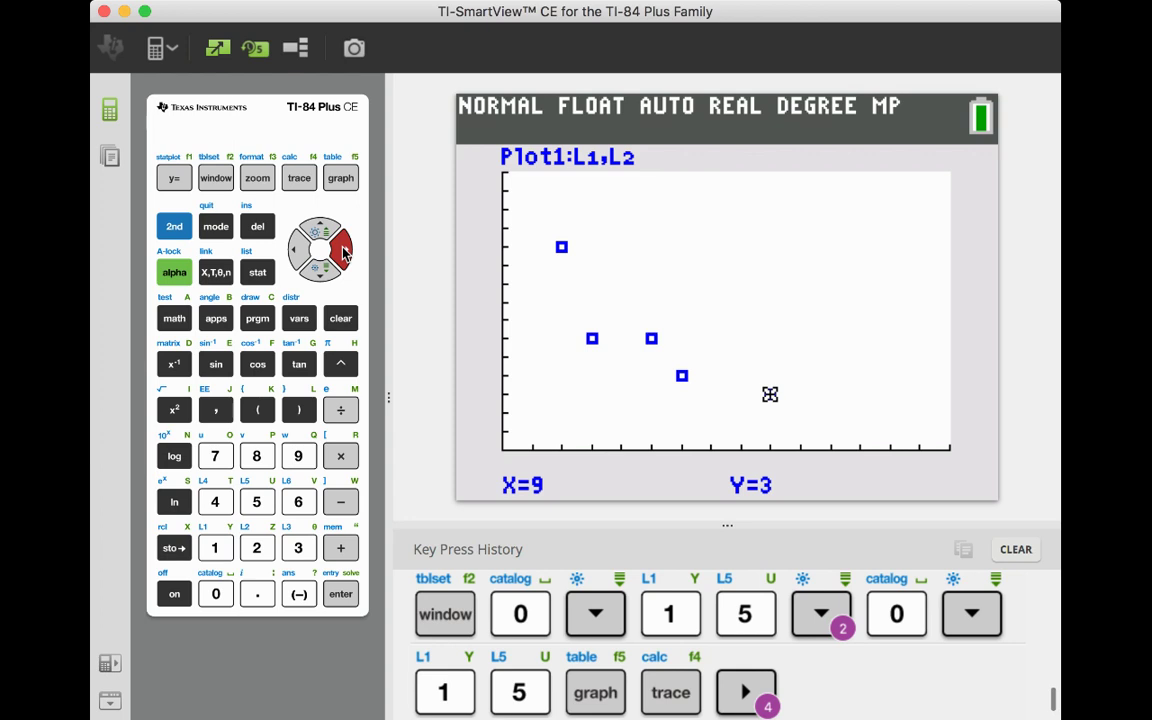